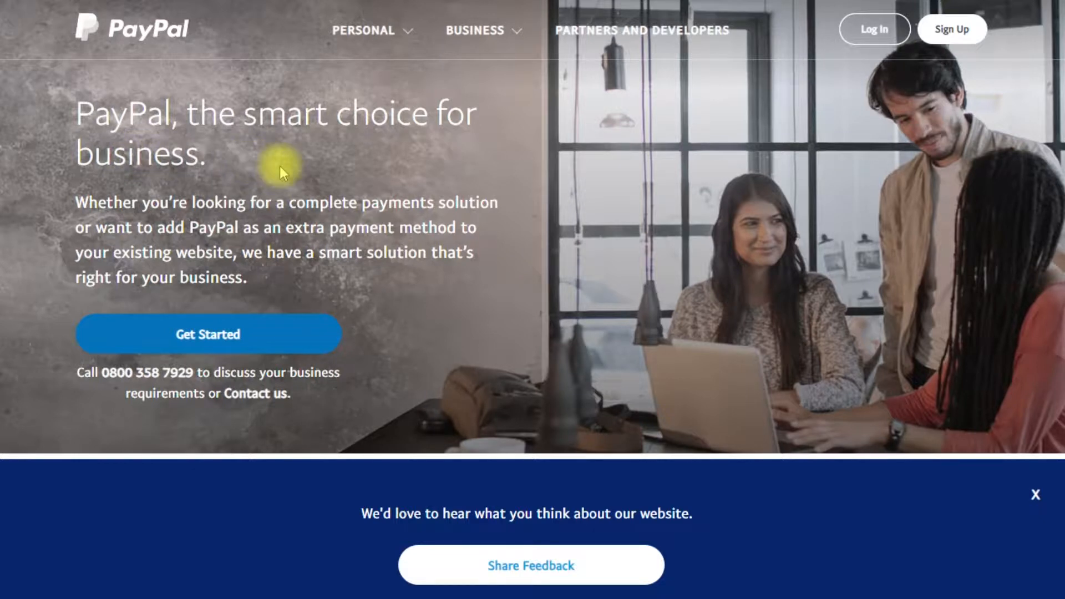
# Review the personal and business account offerings on the PayPal home page.
pyautogui.click(342, 40)
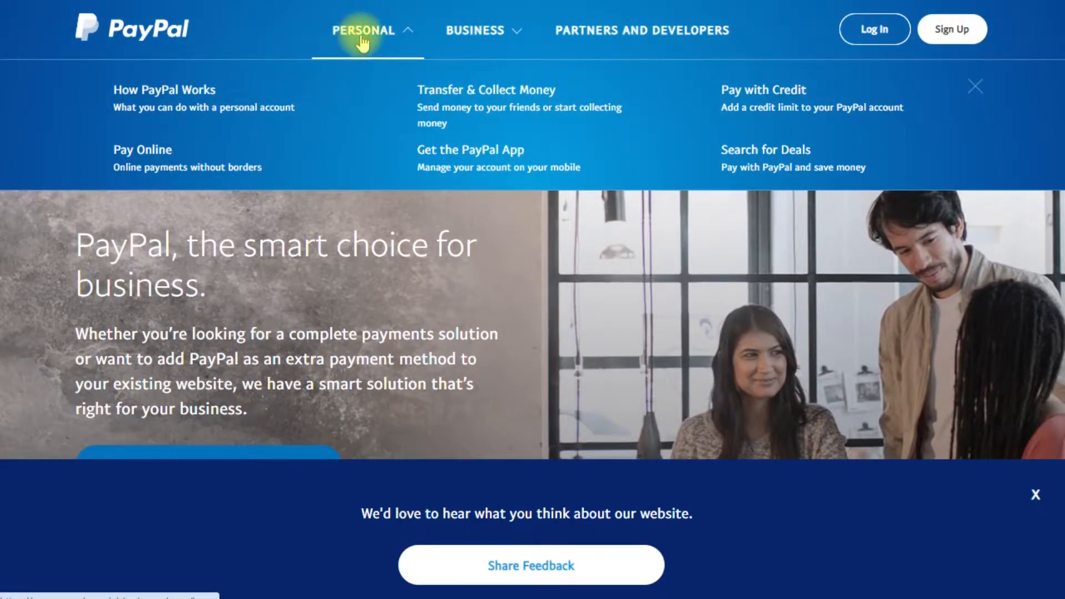
pyautogui.click(441, 31)
pyautogui.click(385, 35)
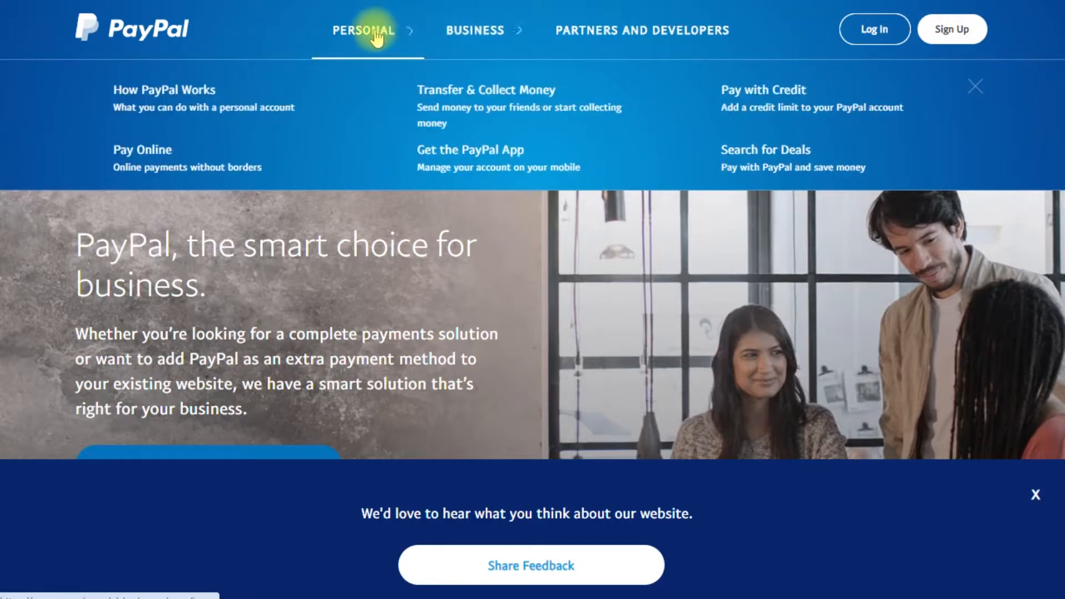
pyautogui.click(444, 32)
pyautogui.click(397, 34)
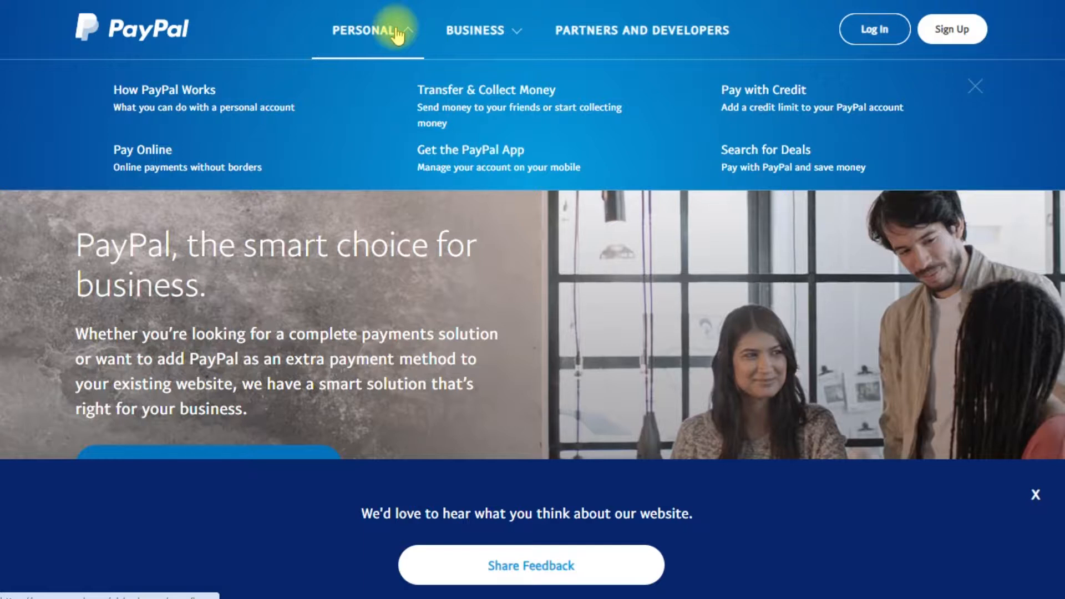
pyautogui.moveTo(439, 37)
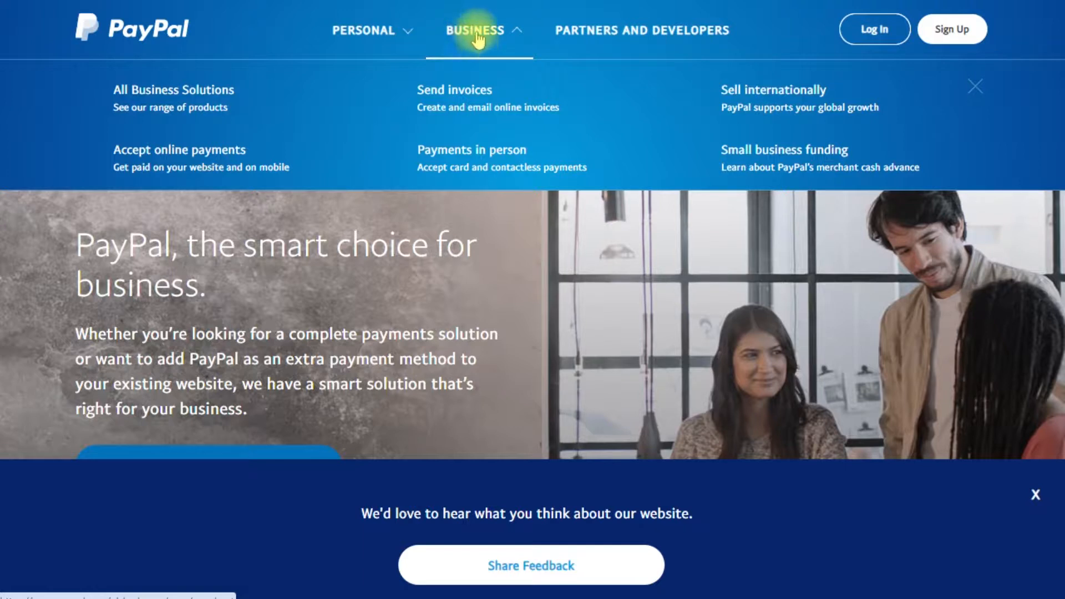
pyautogui.click(476, 33)
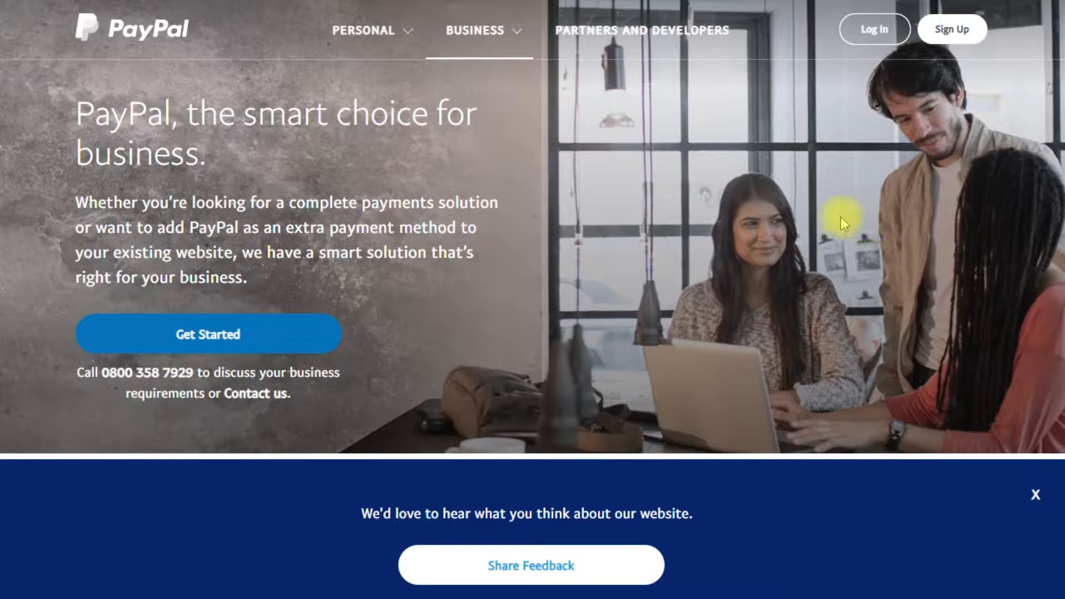
pyautogui.click(475, 30)
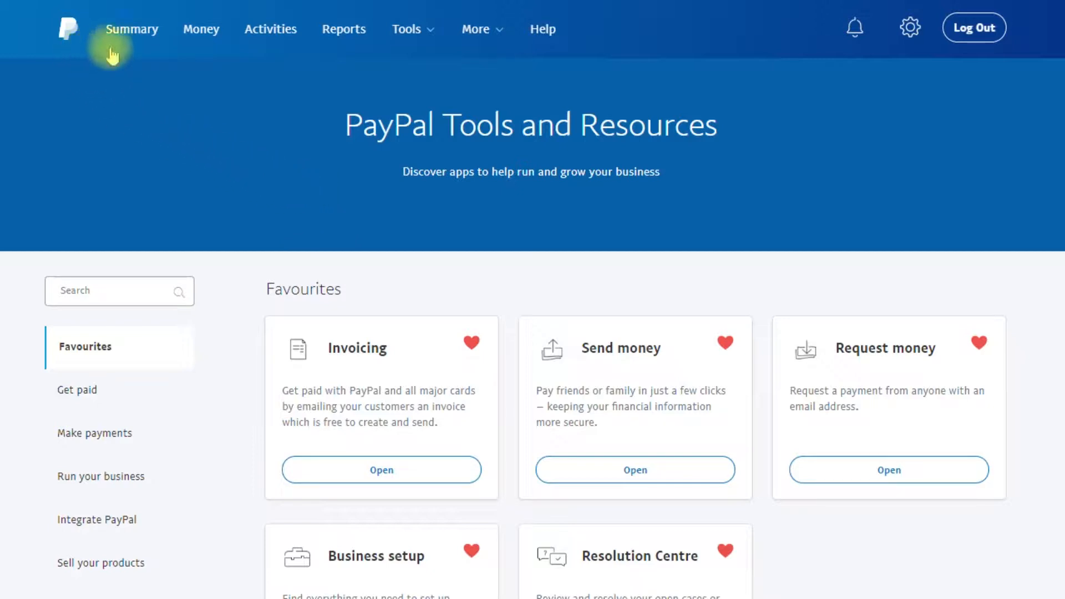
# Show the Integrate PayPal category among all tools and add PayPal buttons to the favourites.
pyautogui.moveTo(388, 48)
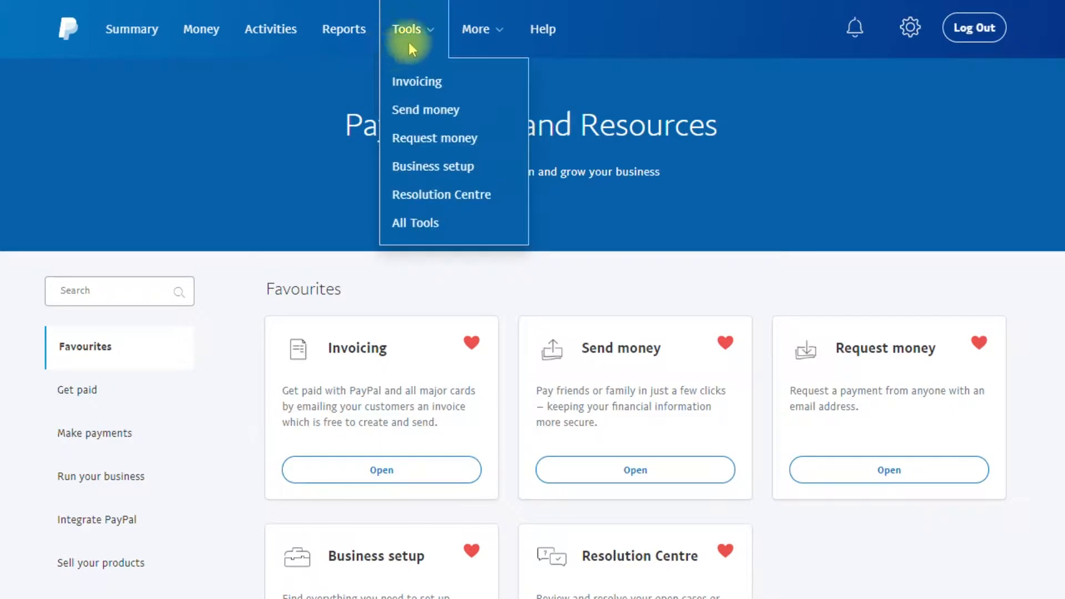
pyautogui.click(420, 224)
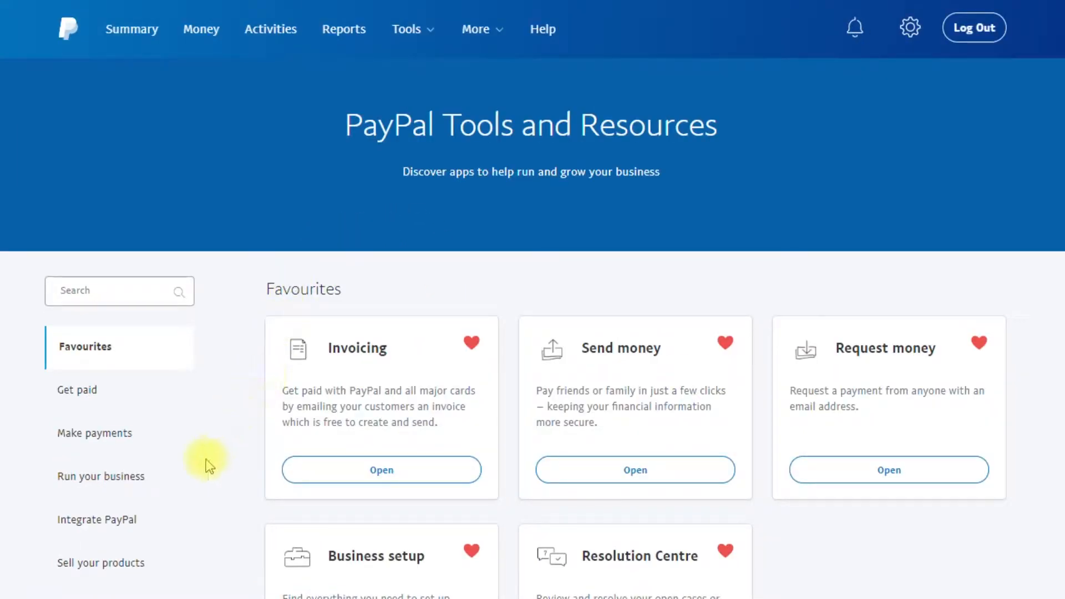
pyautogui.click(108, 527)
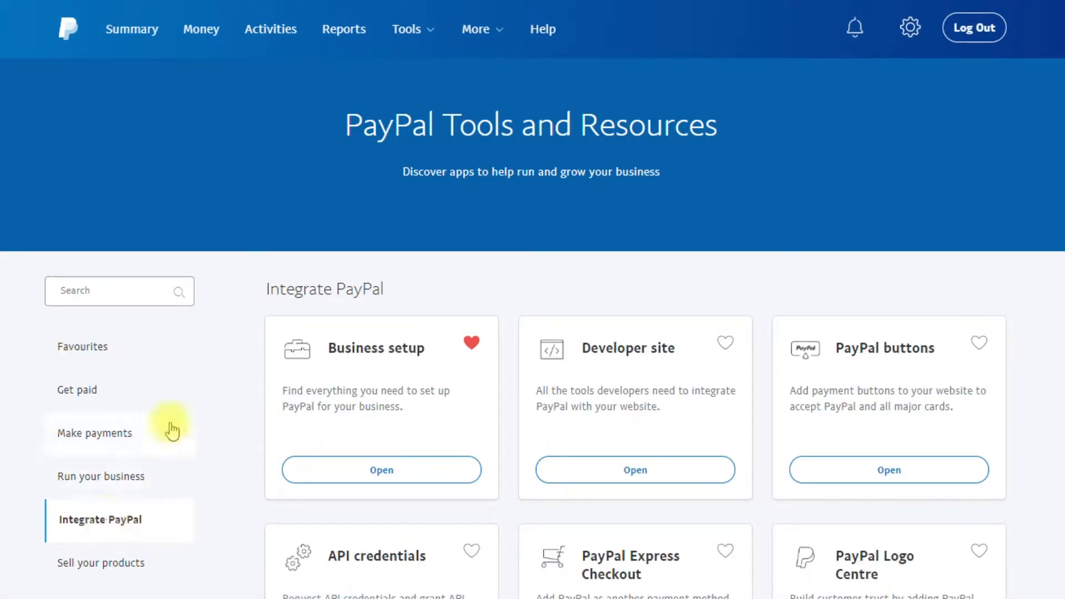
pyautogui.scroll(-2, 233, 383)
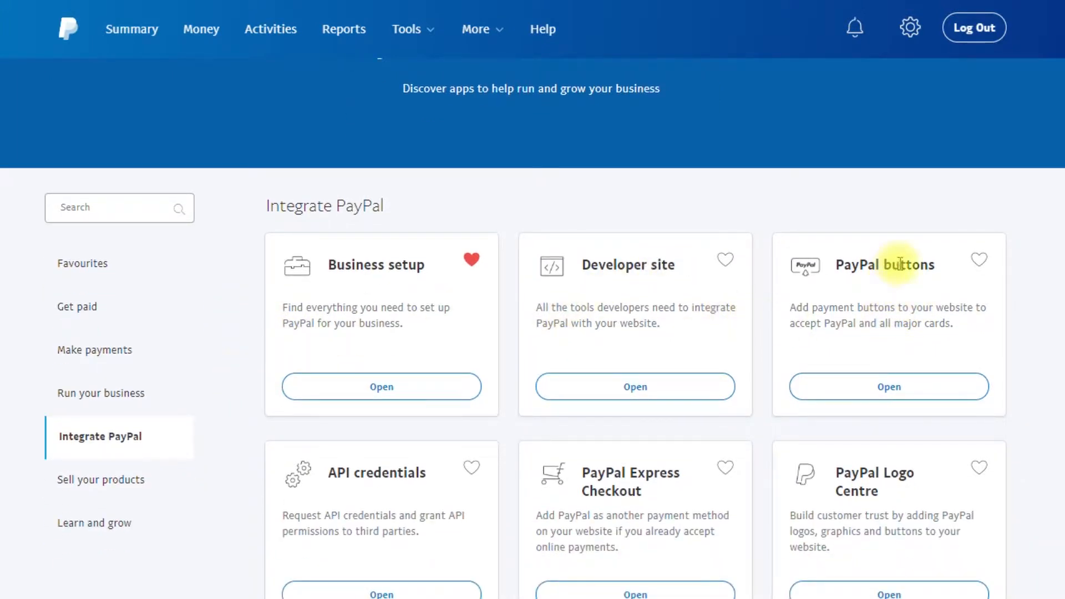
pyautogui.click(980, 262)
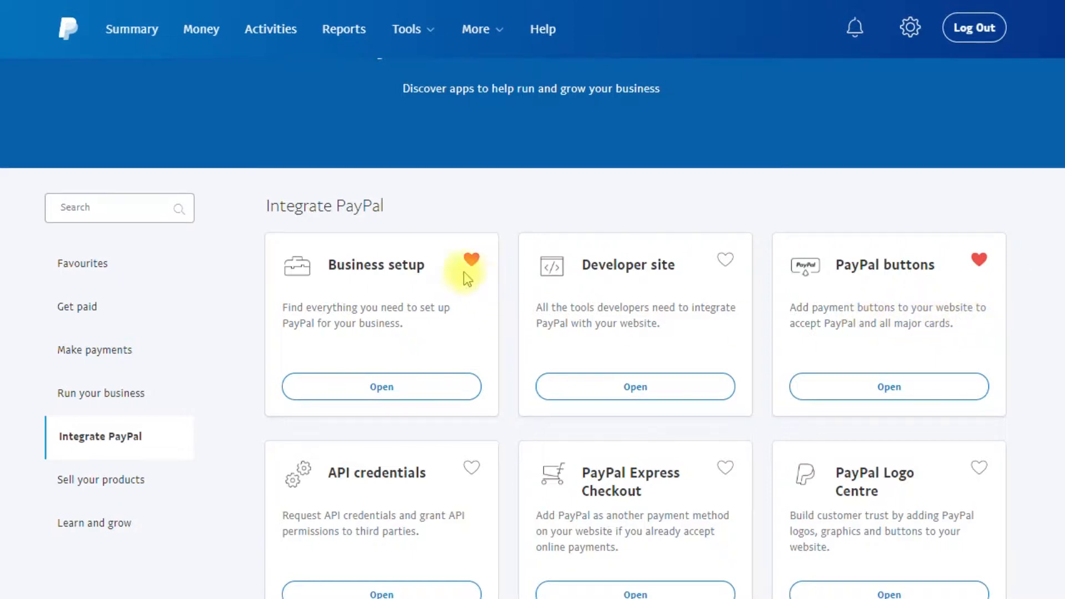
# Open the PayPal buttons tool from the favourite tools and start creating a new payment button.
pyautogui.click(424, 32)
pyautogui.click(432, 253)
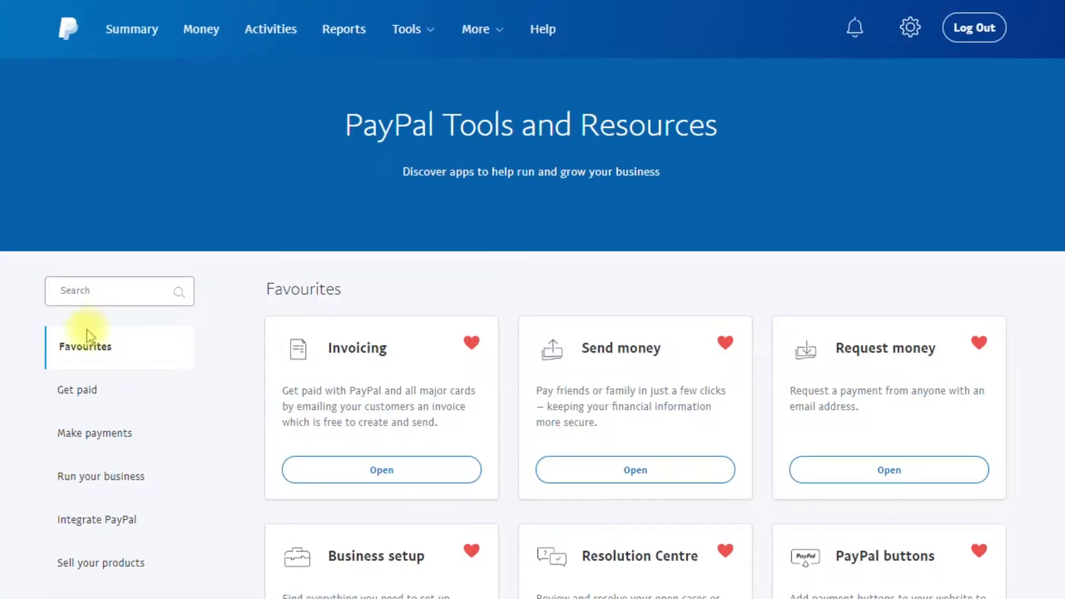
pyautogui.scroll(-5, 252, 310)
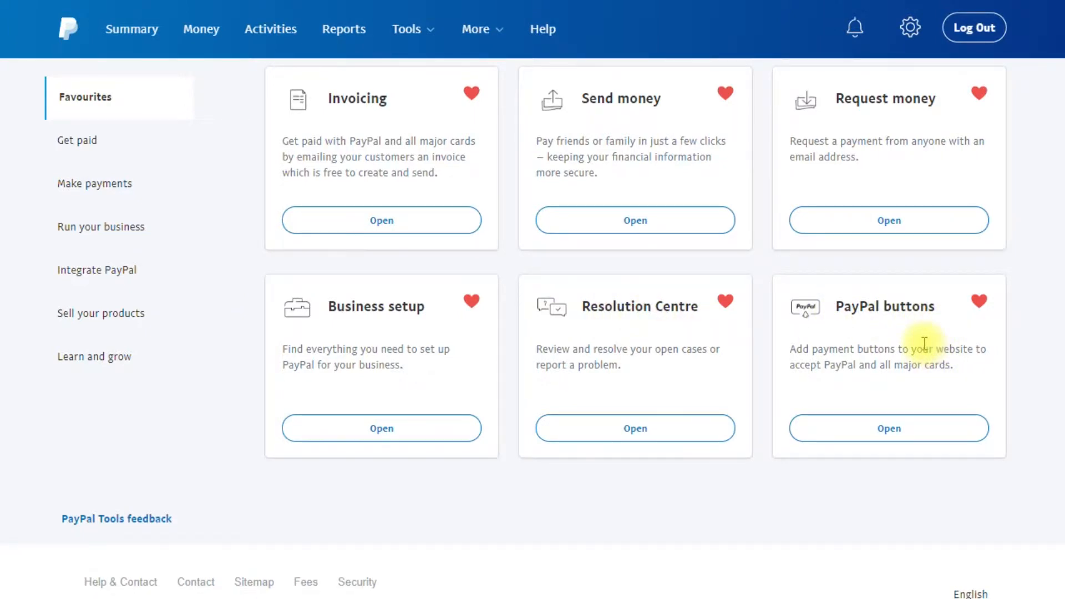
pyautogui.scroll(2, 924, 342)
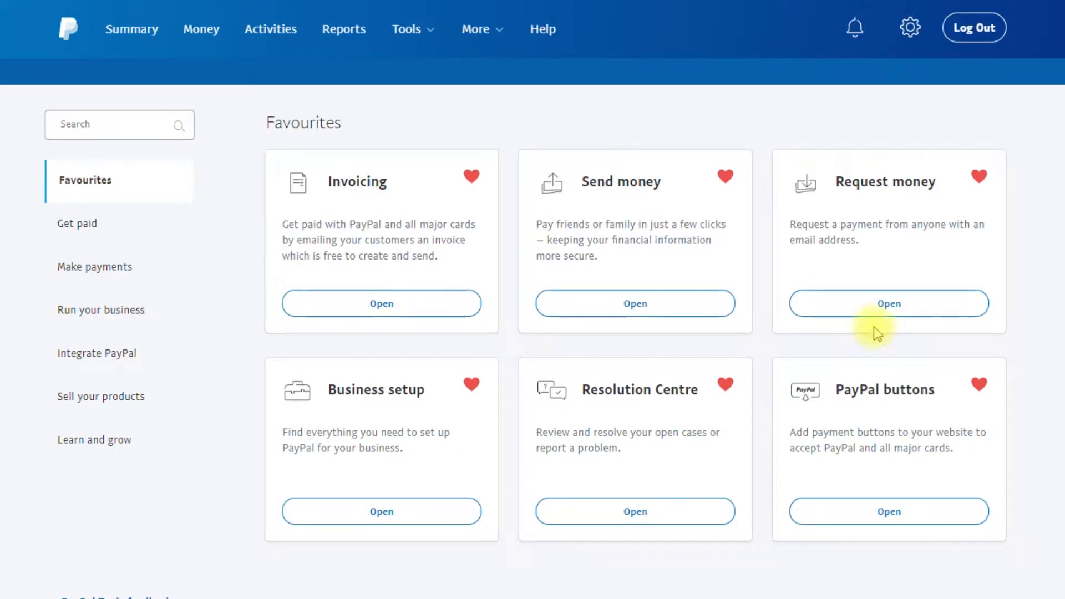
pyautogui.click(892, 514)
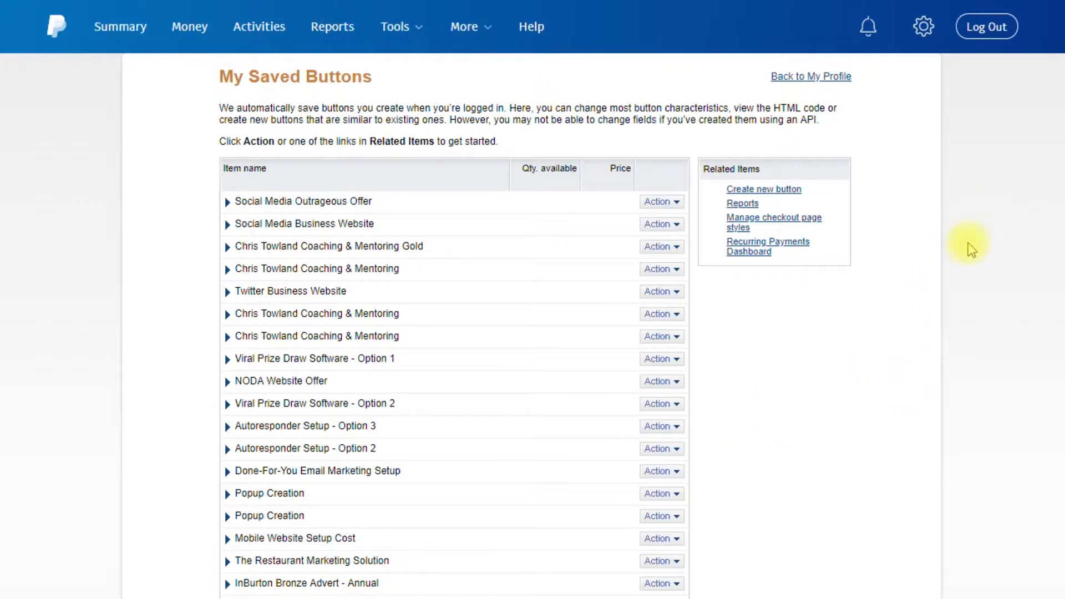
pyautogui.click(789, 192)
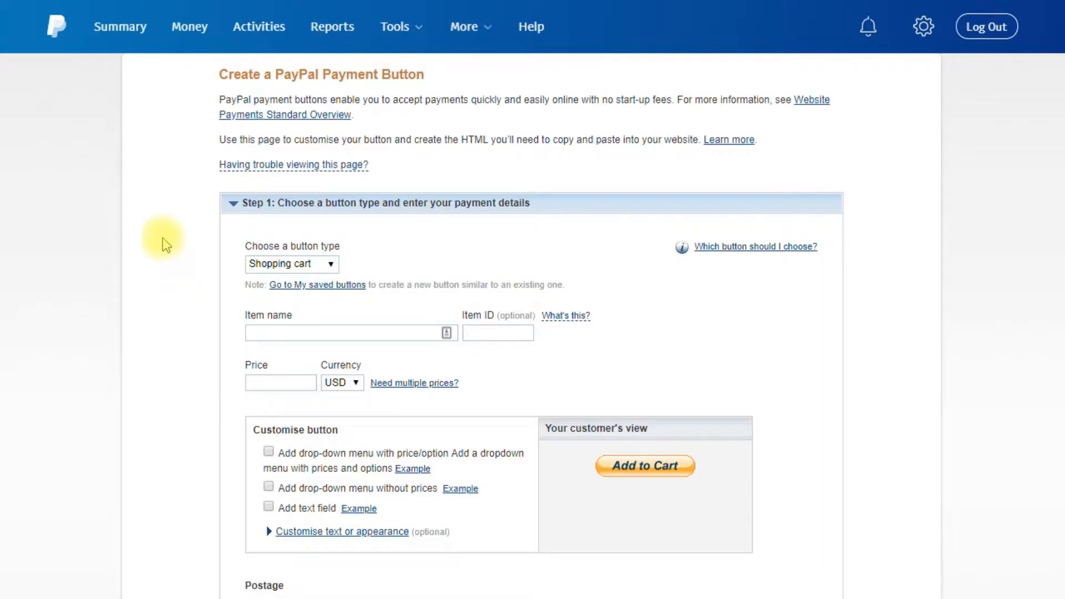
# Choose Buy Now as the type of the new payment button.
pyautogui.scroll(-2, 161, 240)
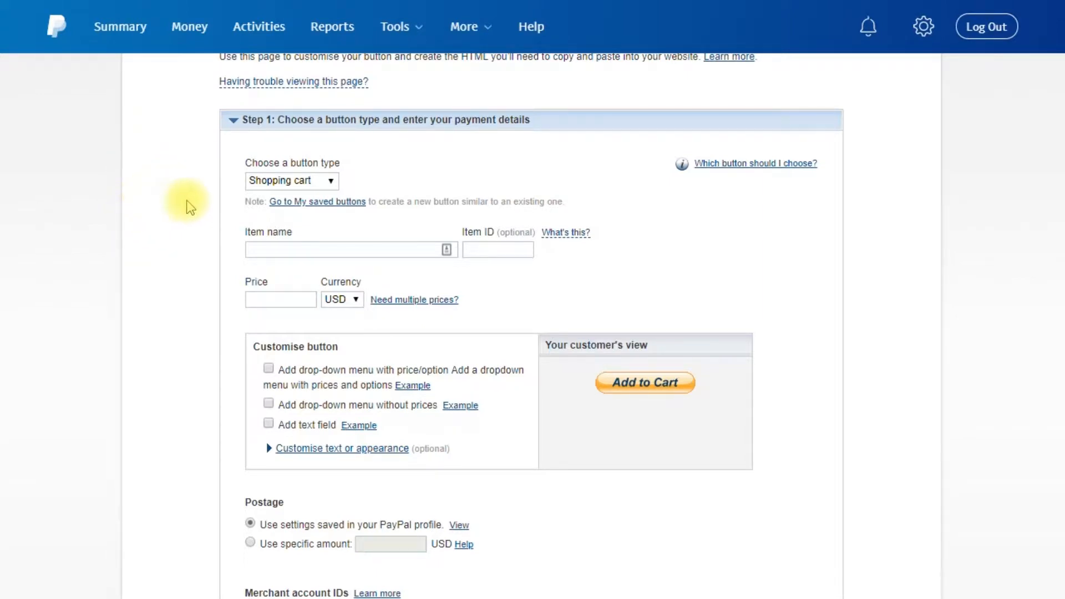
pyautogui.click(274, 188)
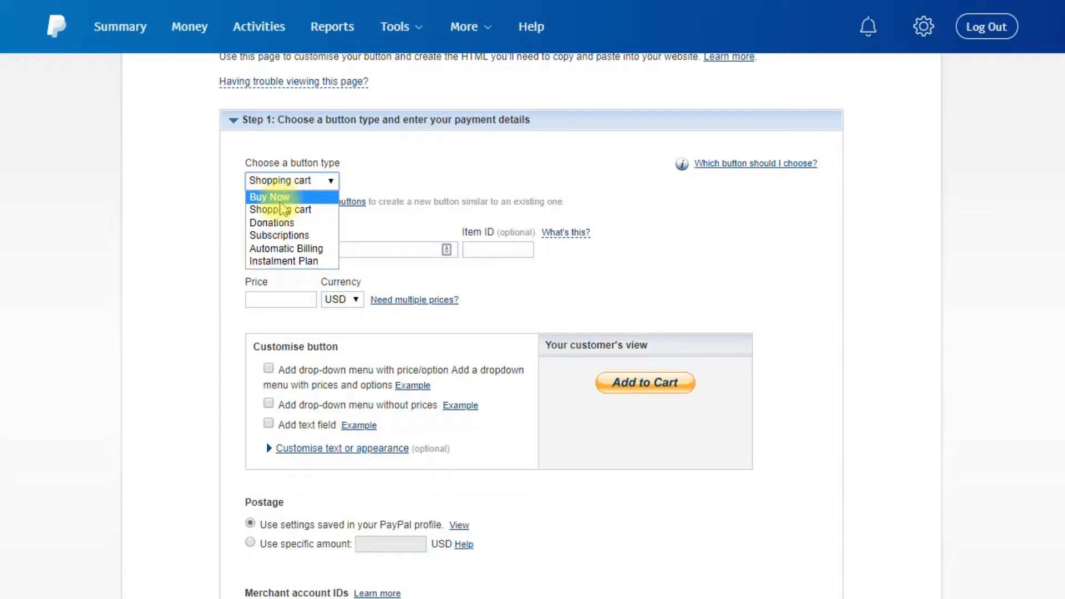
pyautogui.click(281, 201)
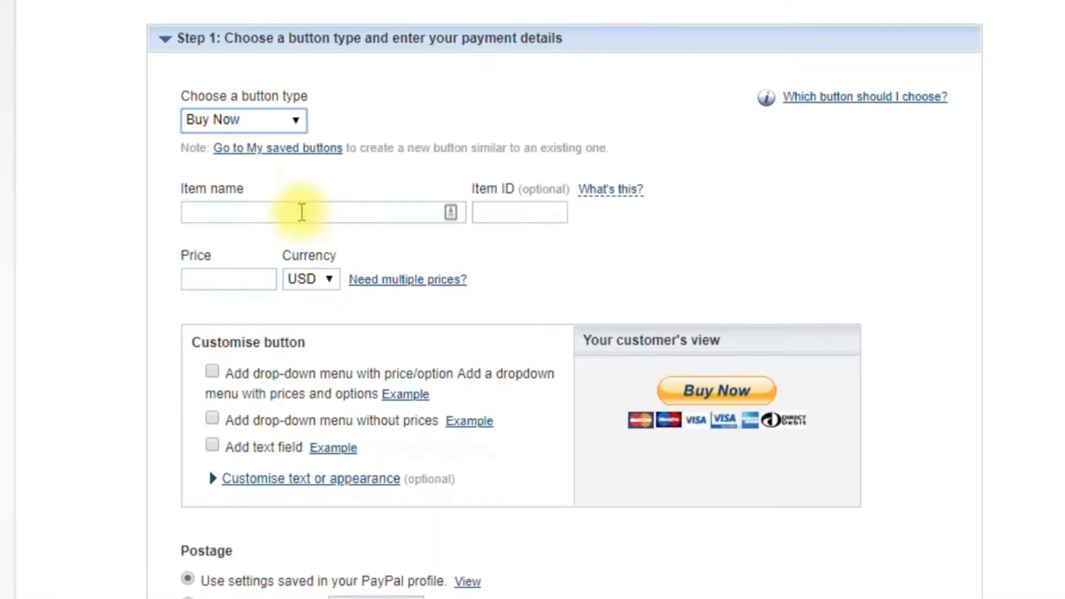
# Switch the button type to Subscriptions to view its settings, and set it back to Buy Now.
pyautogui.click(253, 121)
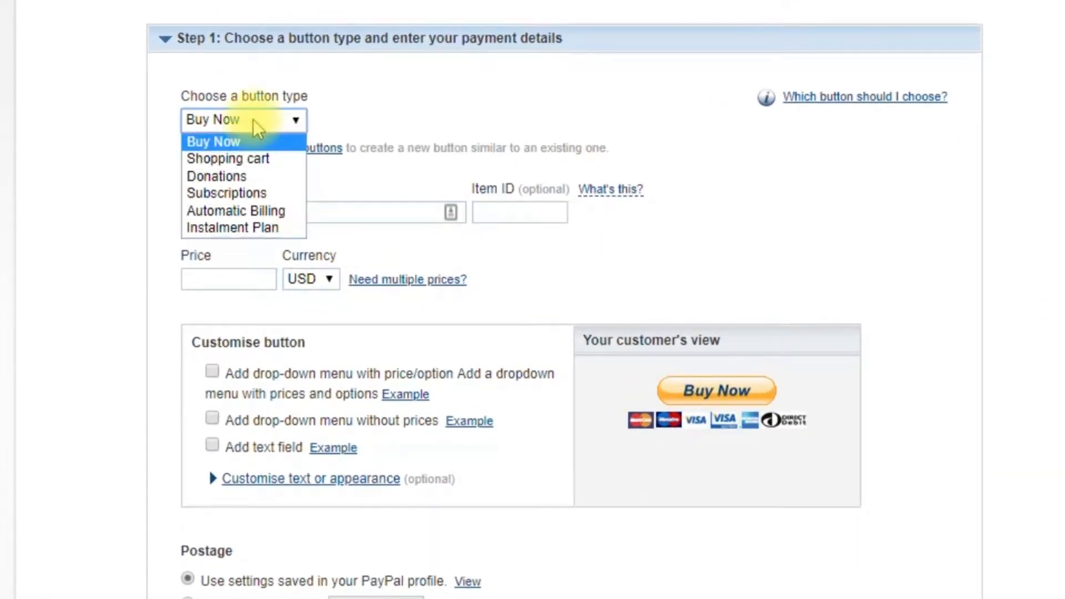
pyautogui.click(258, 194)
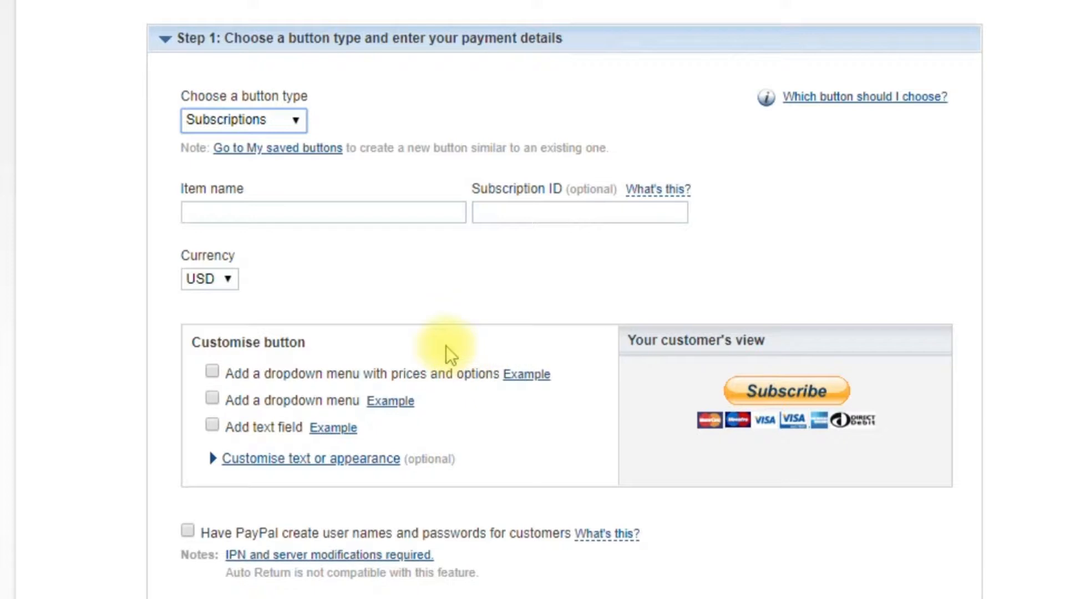
pyautogui.click(249, 120)
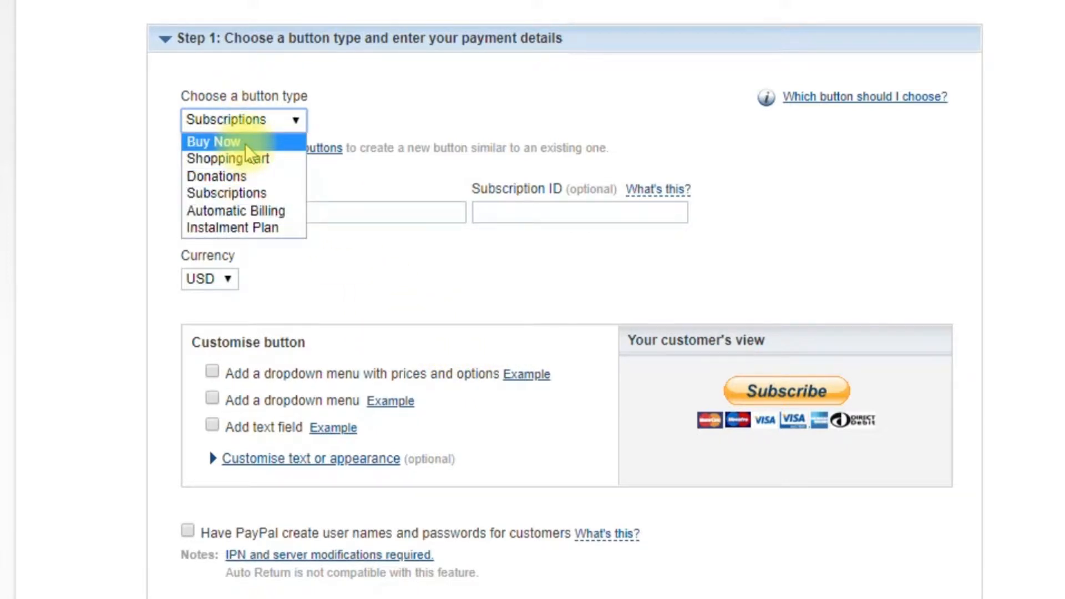
pyautogui.click(245, 143)
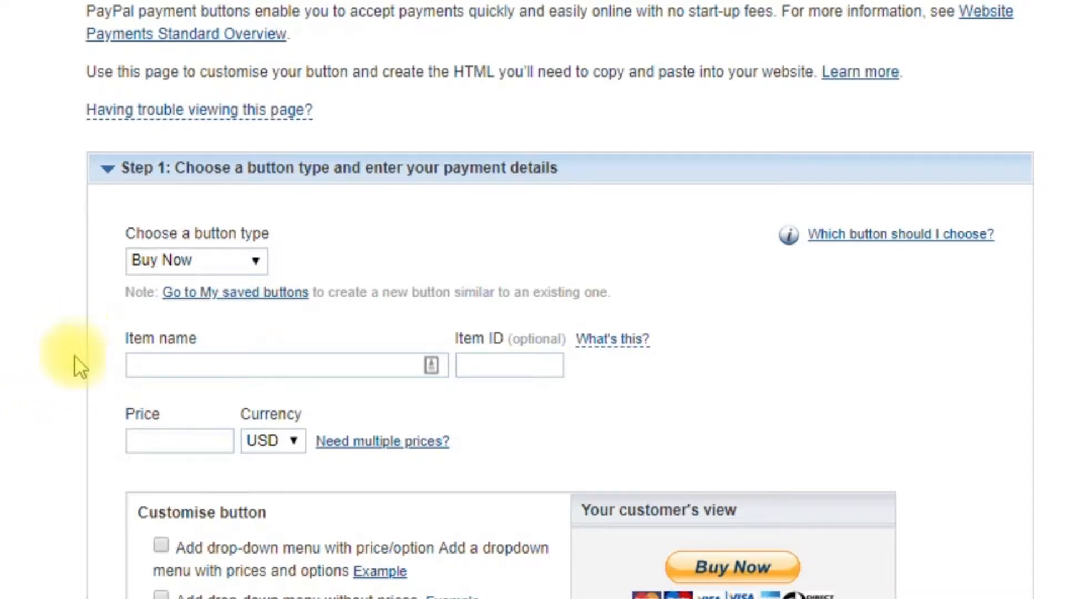
# Enter "Social Media Outrageous Offer" as the item name of the Buy Now button.
pyautogui.click(145, 369)
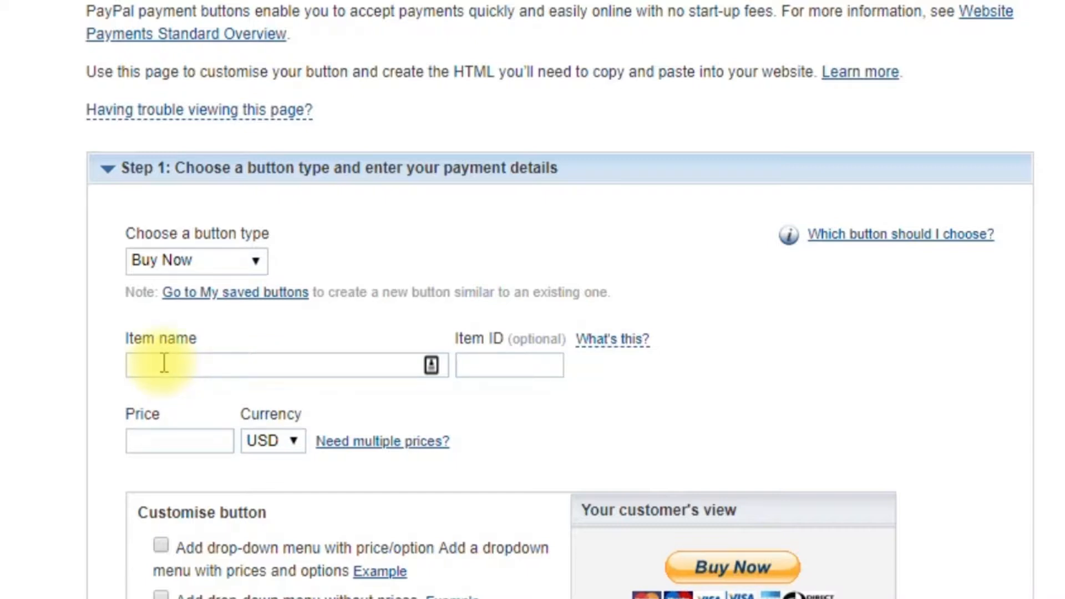
pyautogui.click(164, 363)
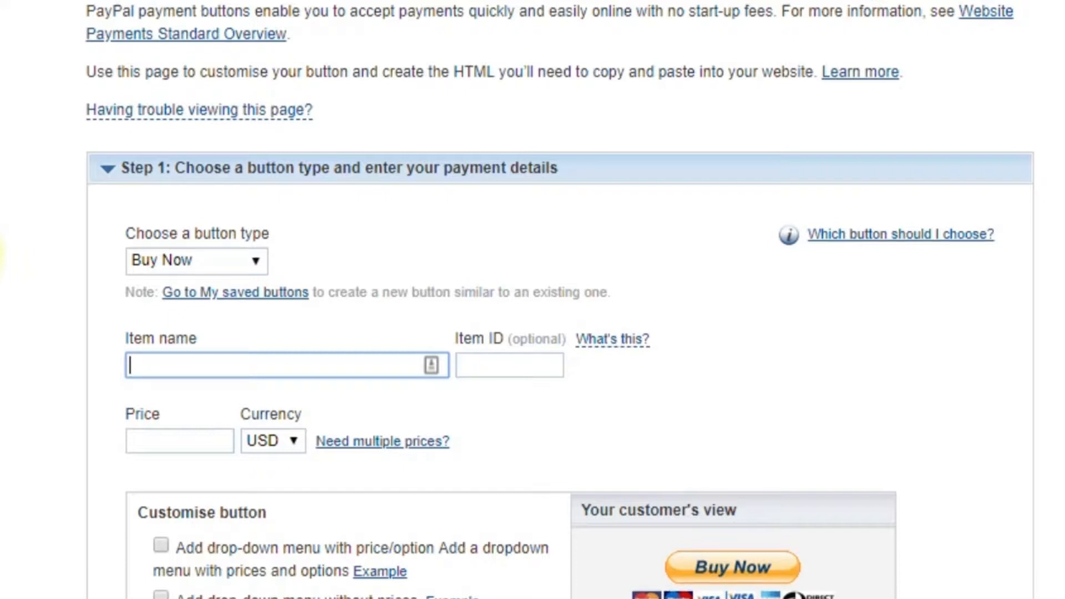
pyautogui.write('Social Media Outrageous Offer')
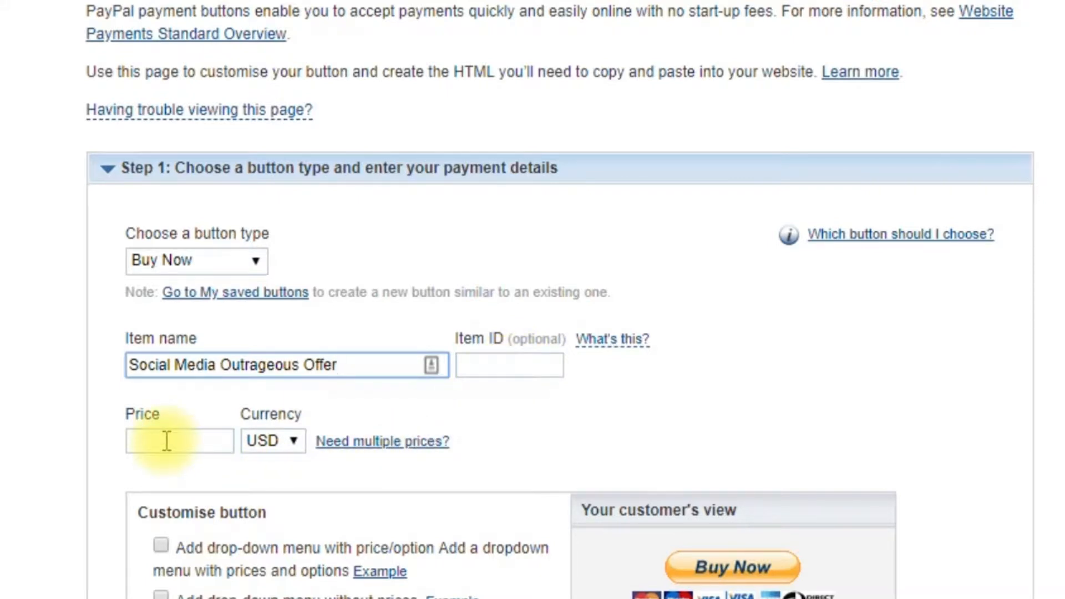
# Look through the available currencies without changing the selection, and set the item's price to 99.
pyautogui.click(286, 447)
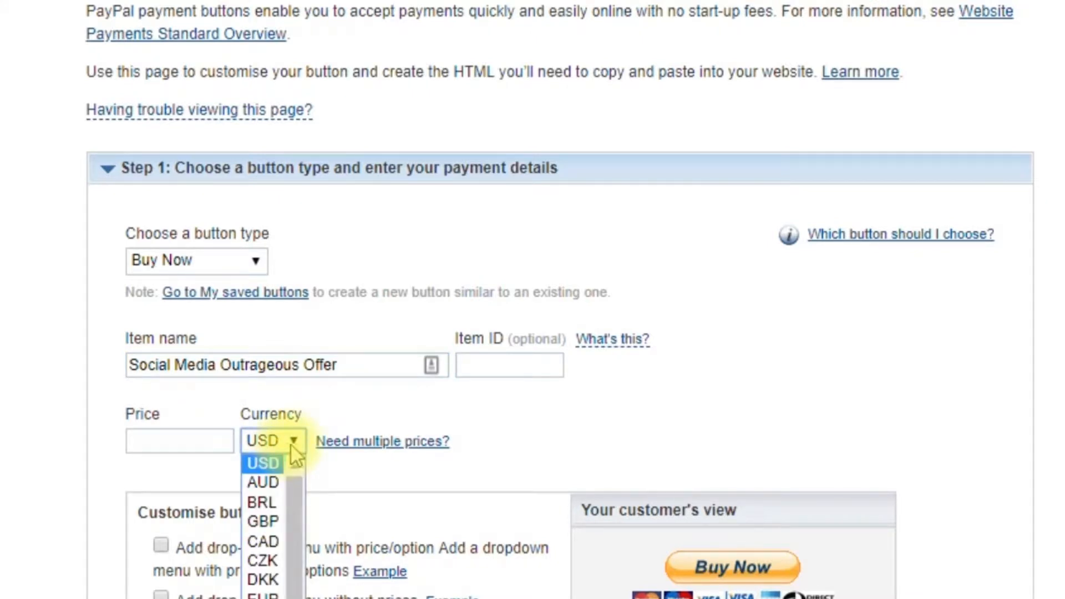
pyautogui.scroll(-1, 276, 523)
pyautogui.scroll(1, 276, 519)
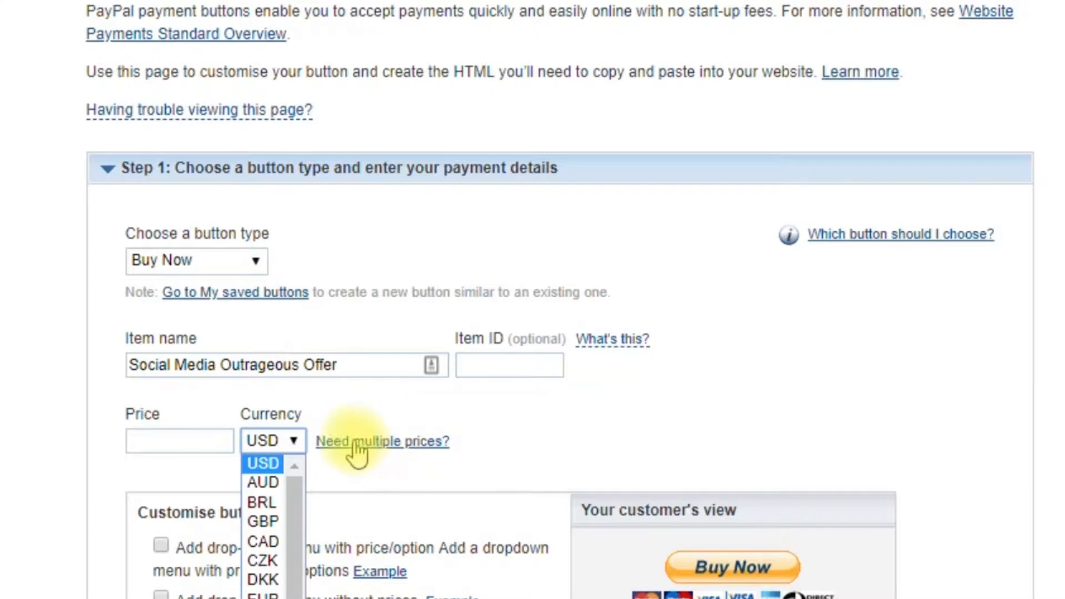
pyautogui.click(200, 441)
pyautogui.click(201, 441)
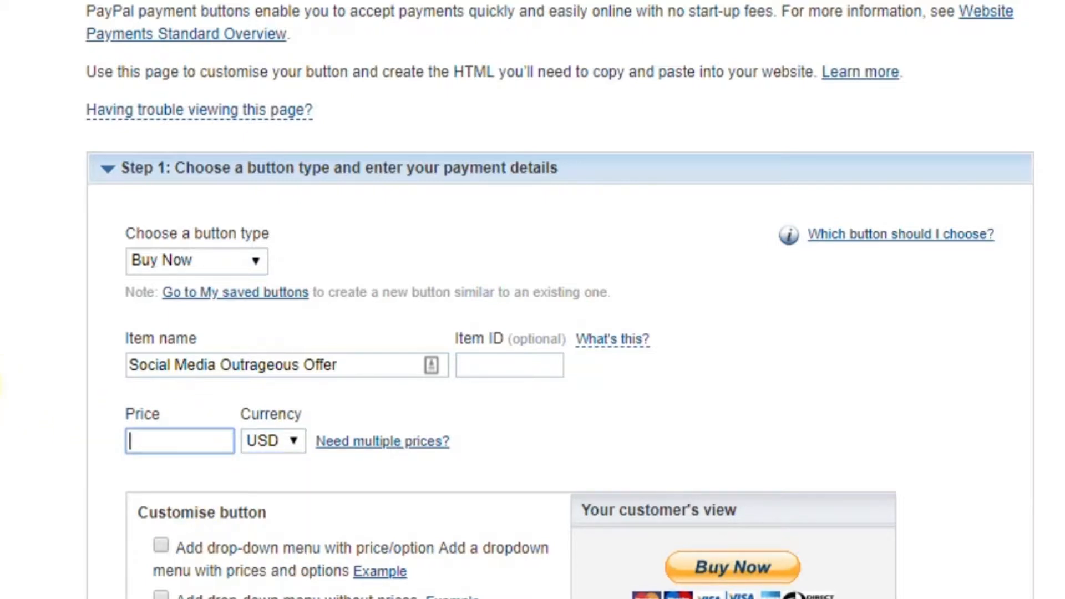
pyautogui.write('99')
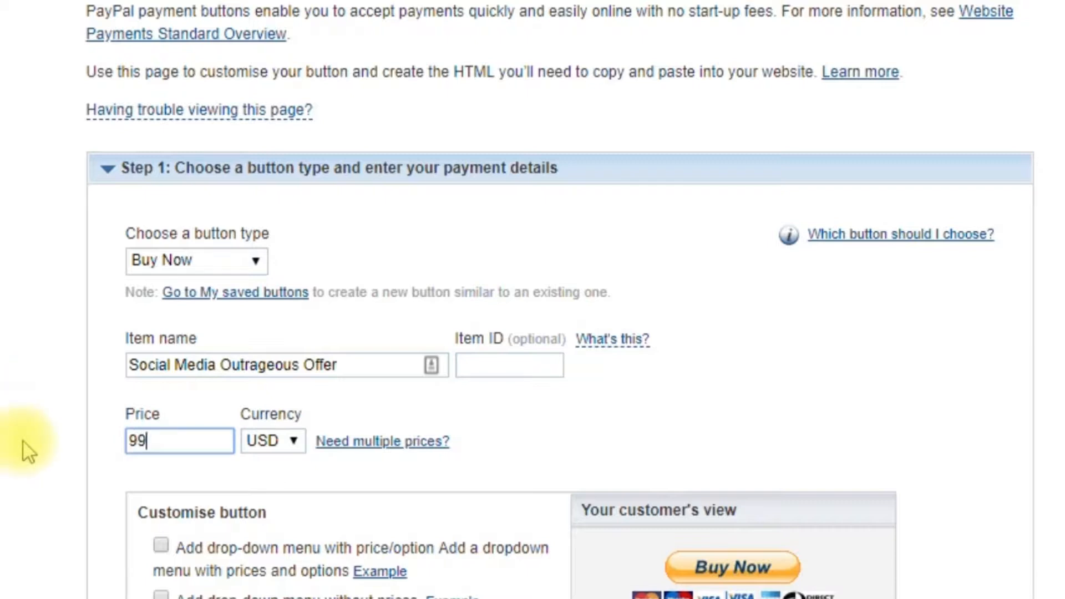
pyautogui.scroll(-1, 11, 452)
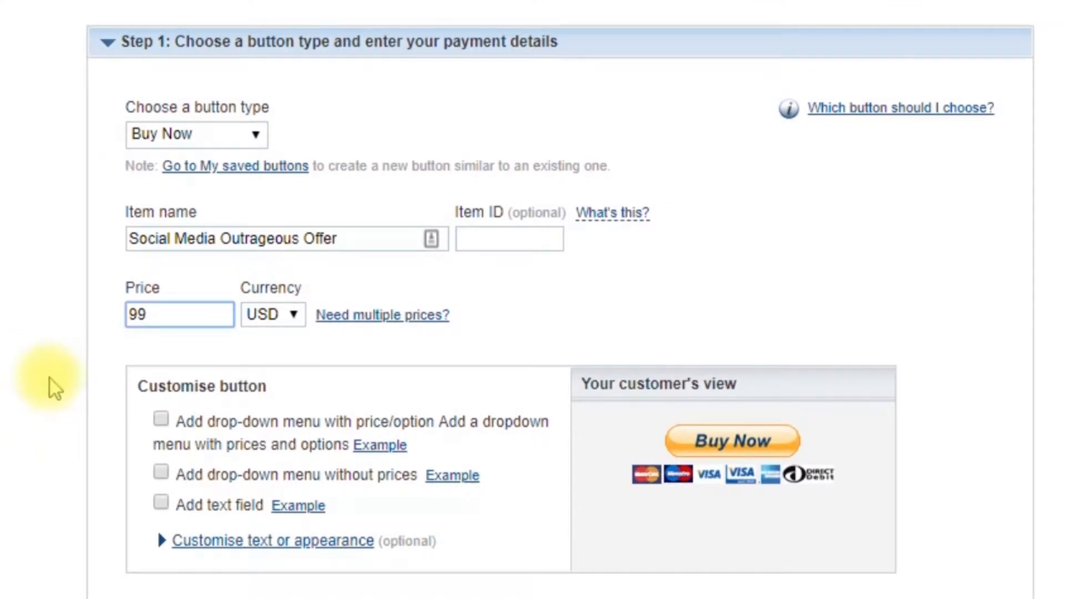
pyautogui.click(2, 411)
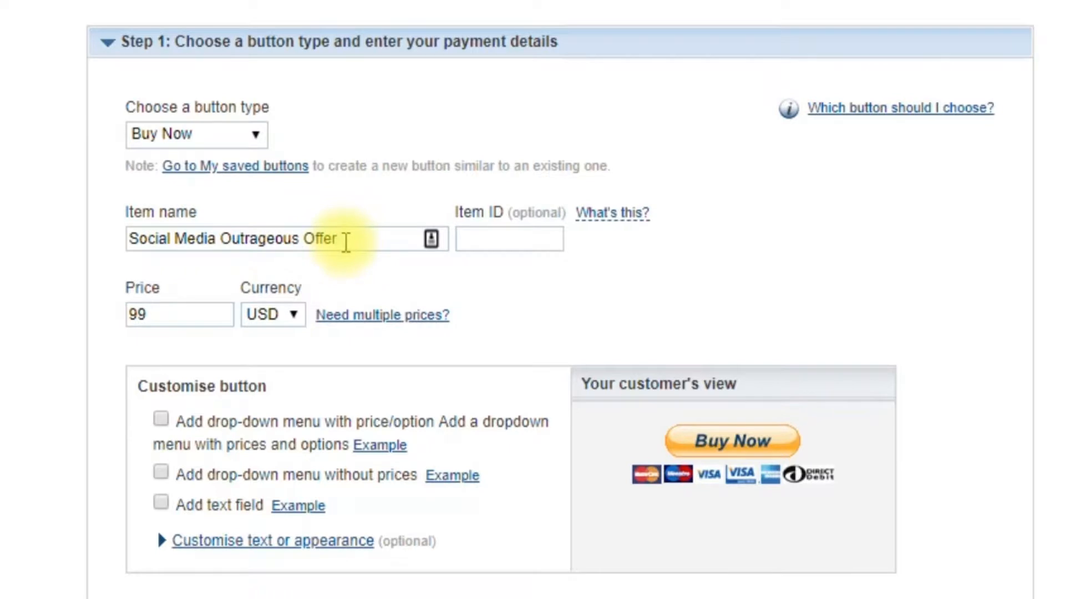
# Add a drop-down menu with prices to the button and name its first option "3 month".
pyautogui.click(160, 419)
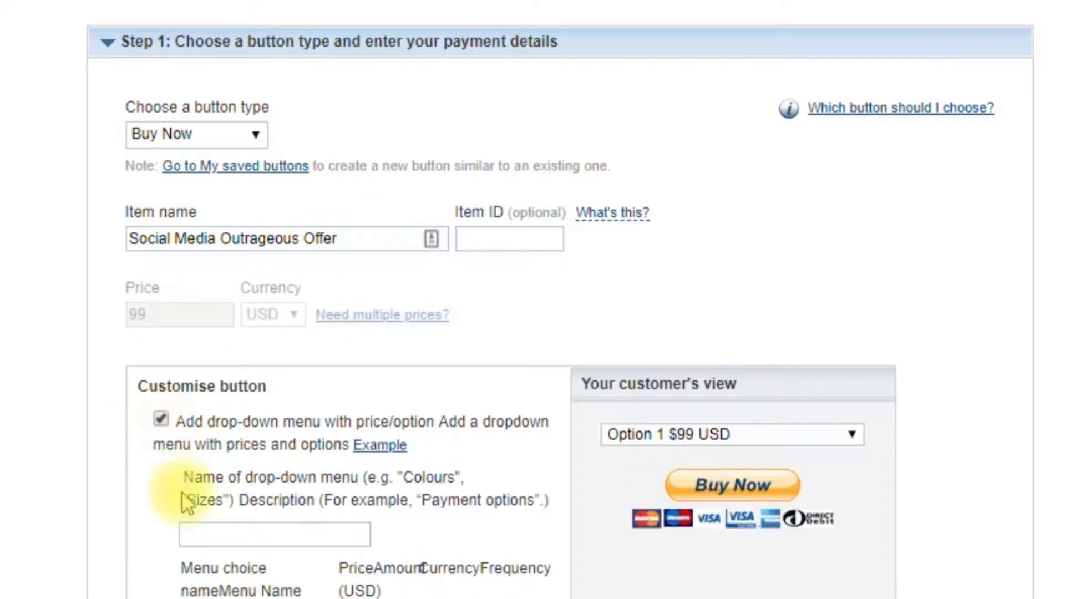
pyautogui.scroll(-2, 111, 527)
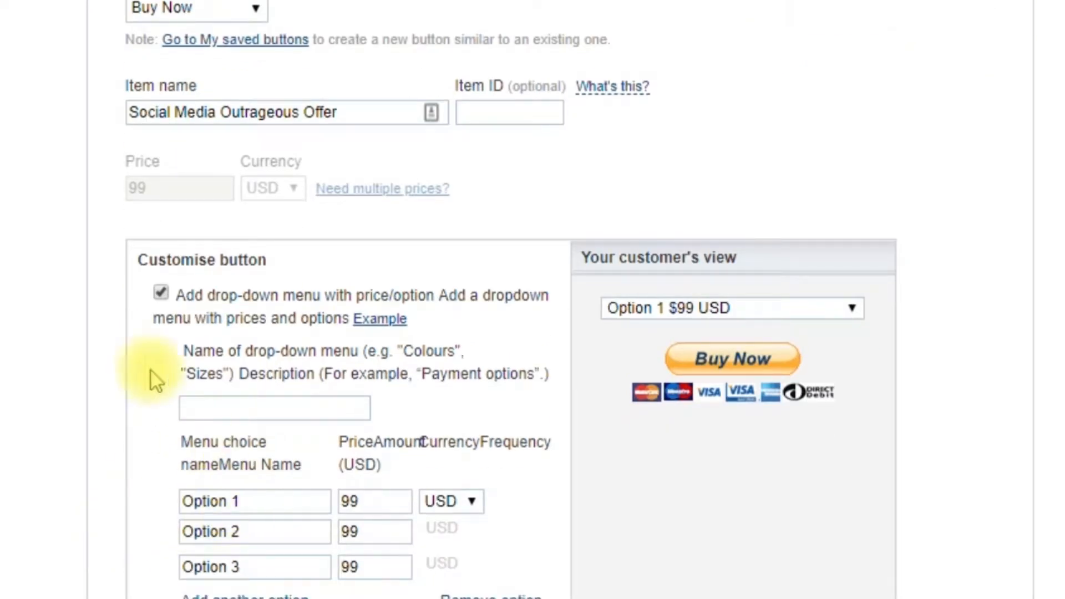
pyautogui.moveTo(268, 502); pyautogui.dragTo(178, 499)
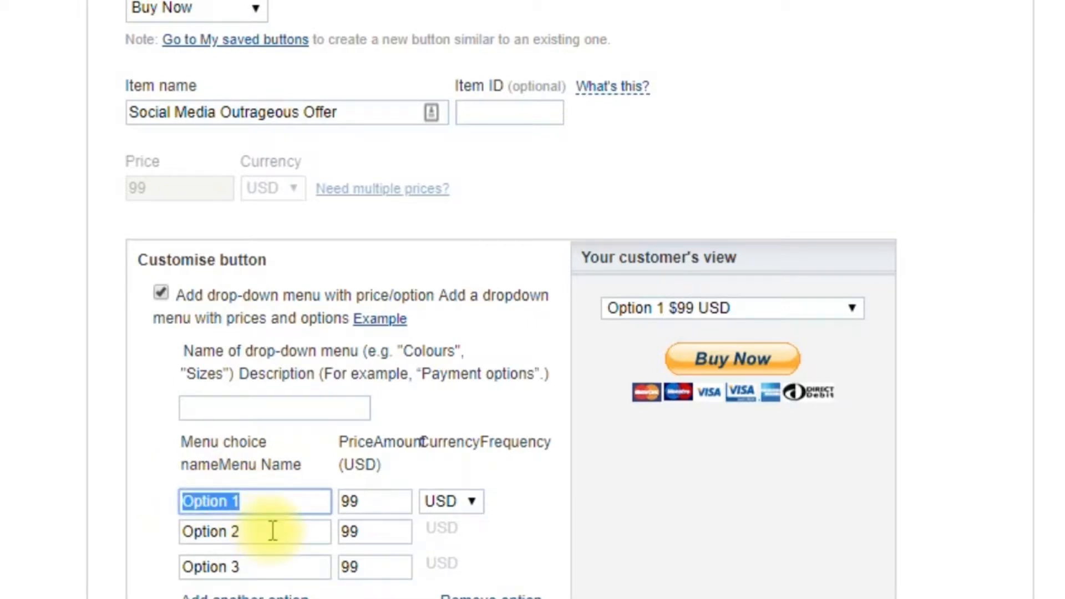
pyautogui.moveTo(249, 502); pyautogui.dragTo(150, 495)
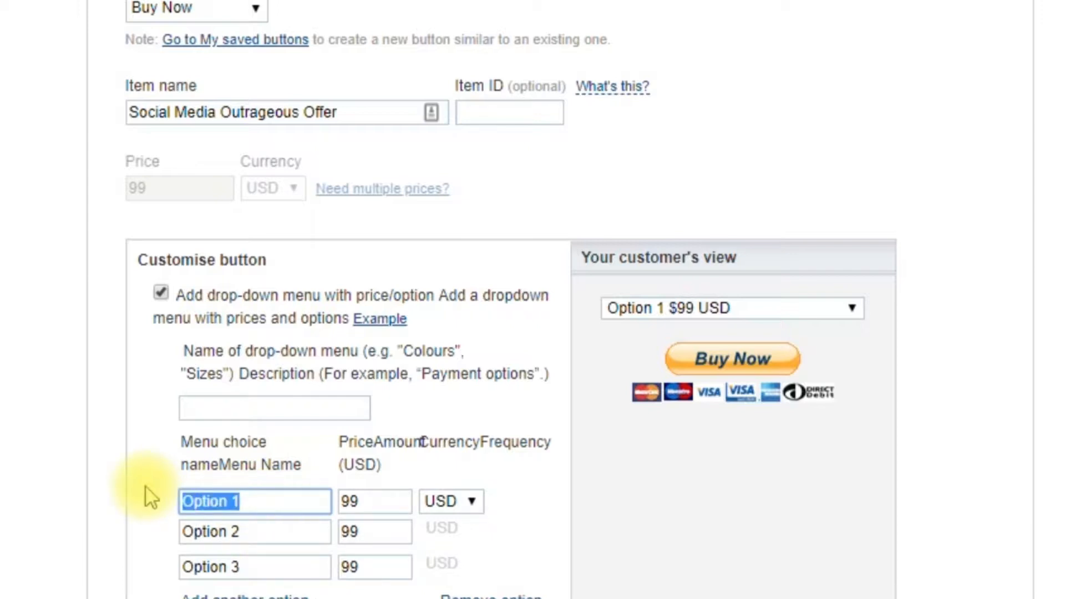
pyautogui.write('3 month')
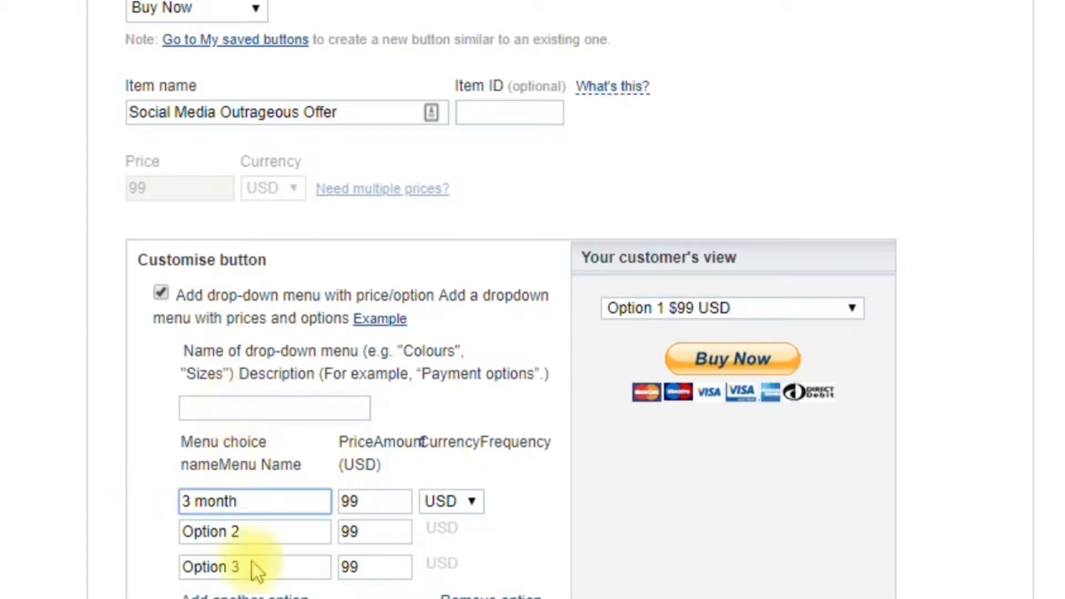
# Preview the option list in the customer's view, and remove the drop-down menu with prices.
pyautogui.moveTo(268, 529); pyautogui.dragTo(128, 527)
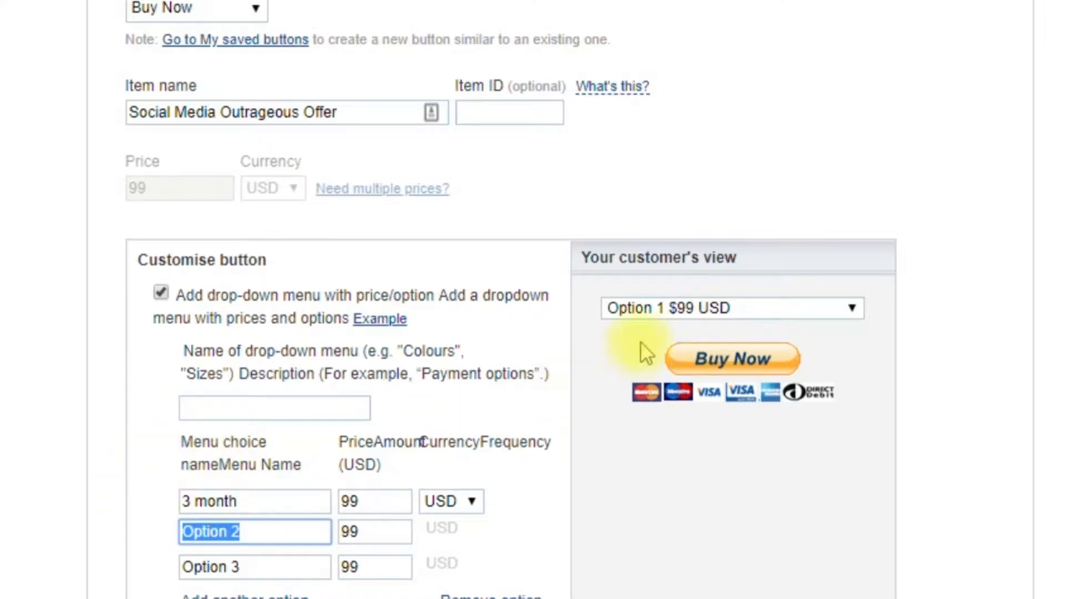
pyautogui.click(723, 312)
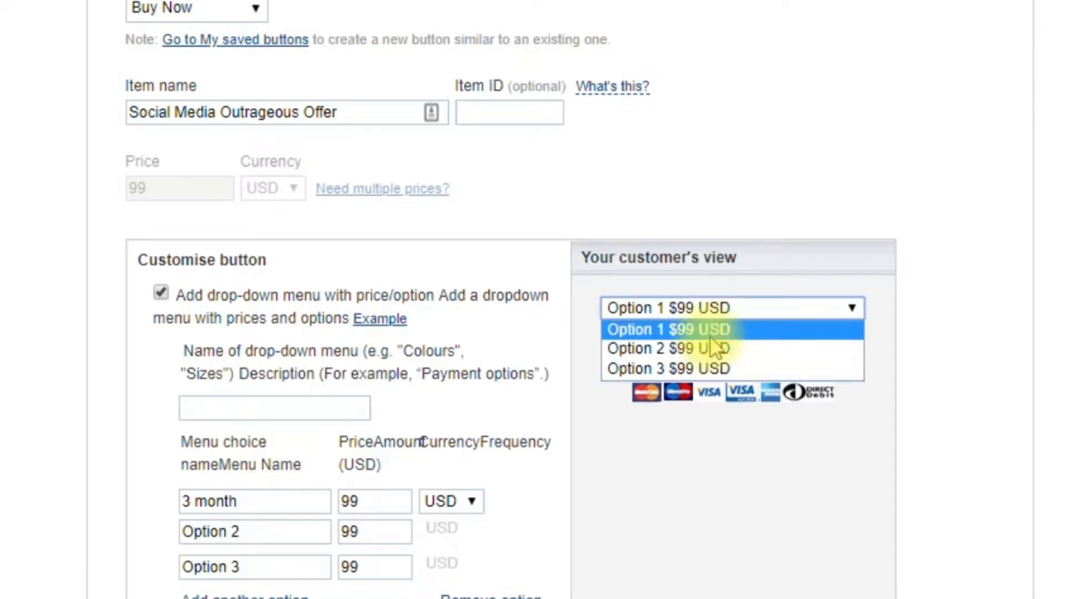
pyautogui.click(700, 480)
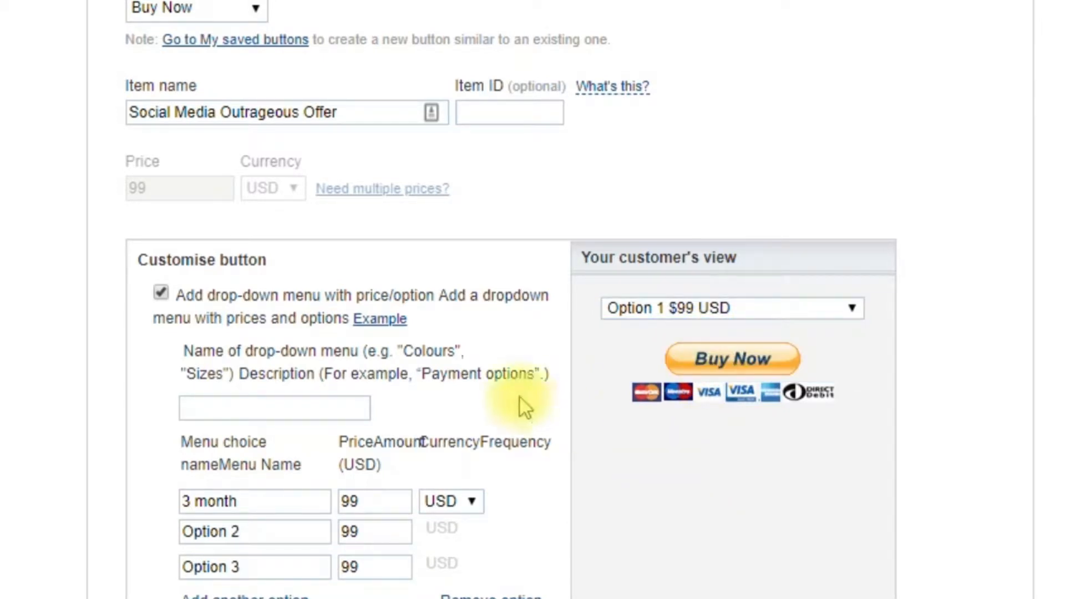
pyautogui.click(161, 295)
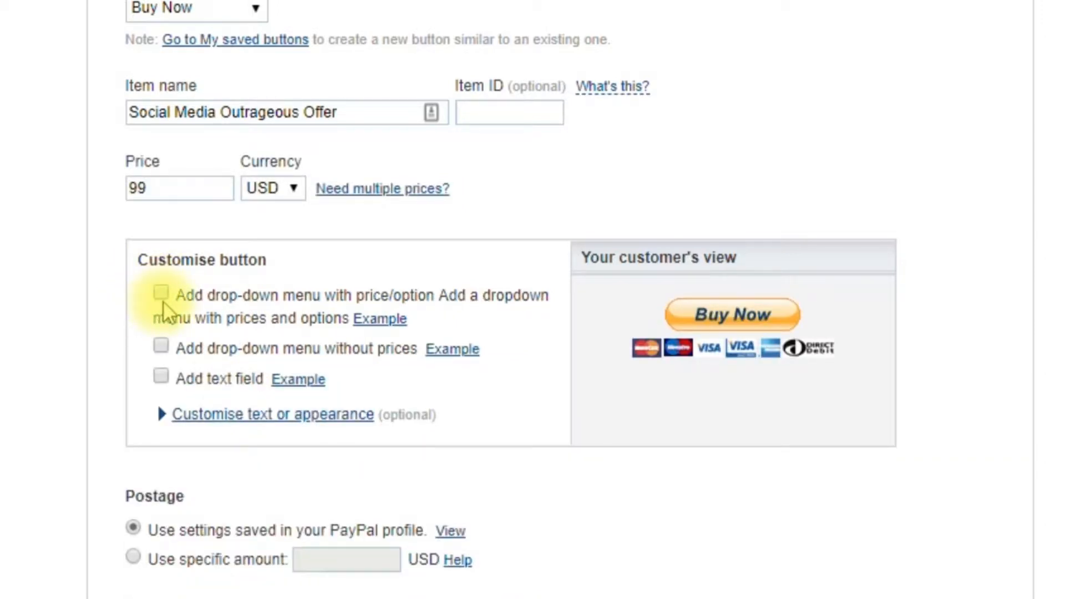
# Try a drop-down menu without prices, adding two extra options and altering the fifth option's name, and remove the menu.
pyautogui.click(161, 348)
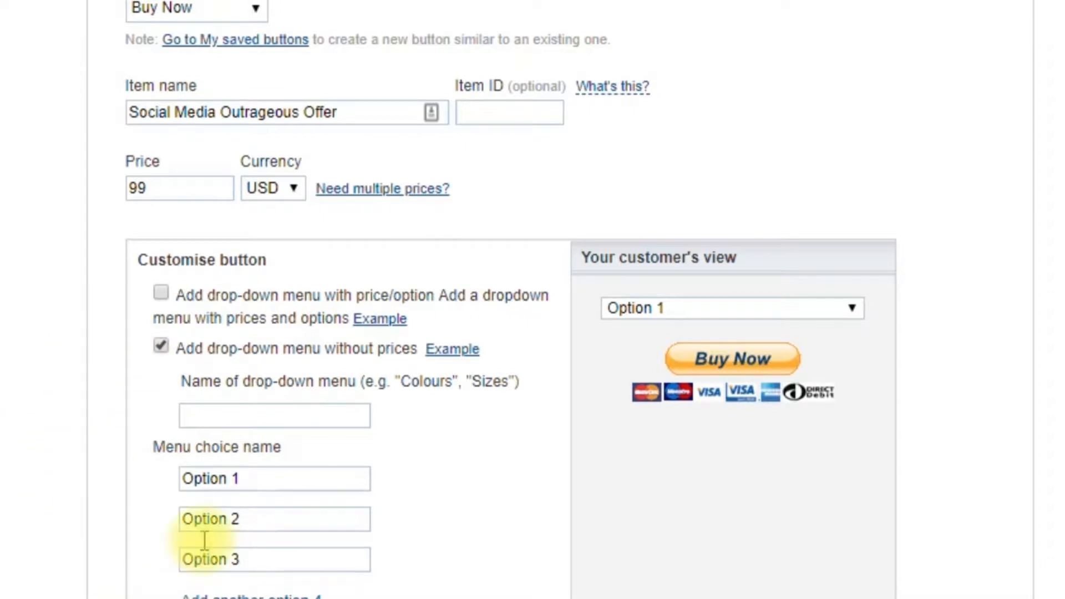
pyautogui.click(230, 594)
pyautogui.scroll(-5, 294, 416)
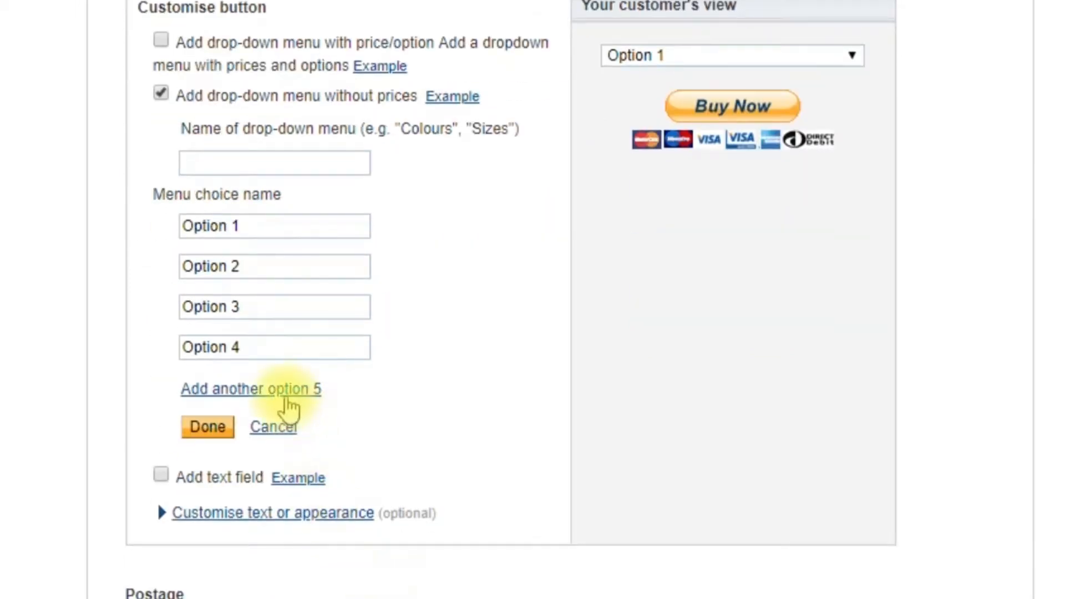
pyautogui.click(288, 395)
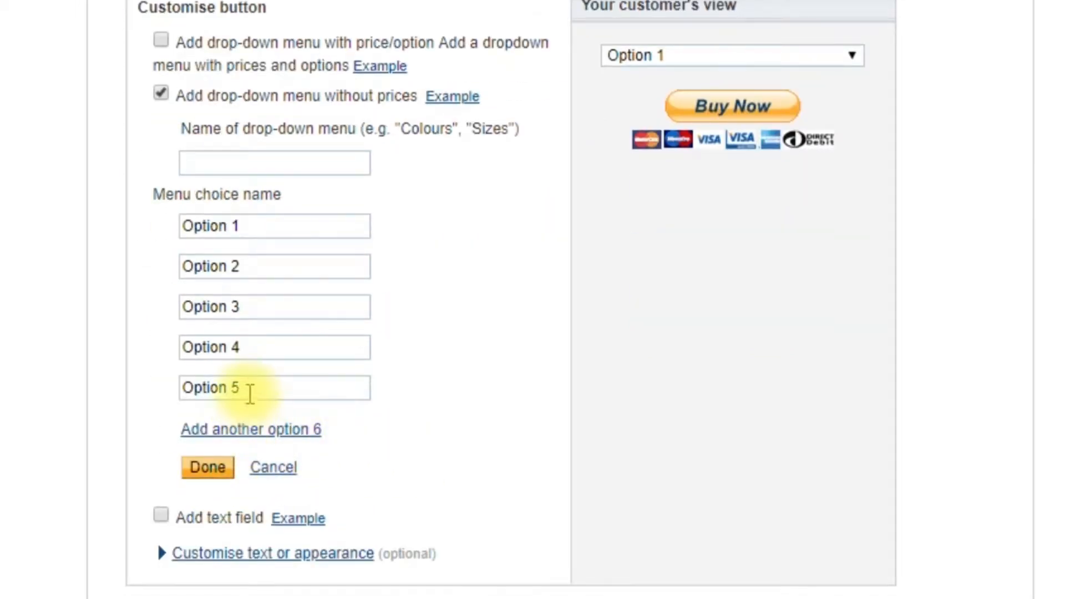
pyautogui.moveTo(251, 389); pyautogui.dragTo(215, 383)
pyautogui.write('eeeeee')
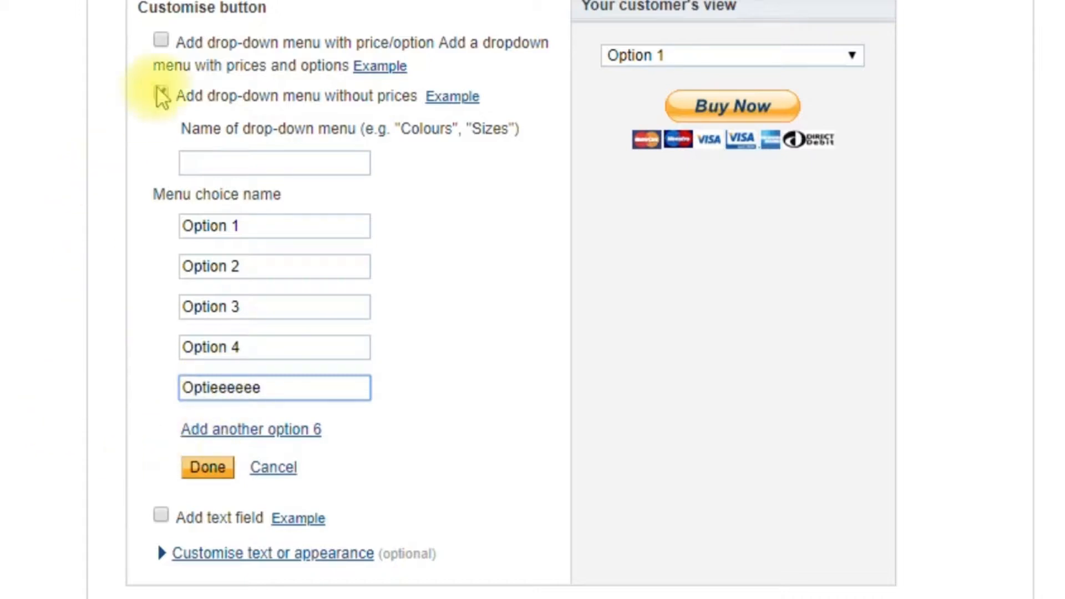
pyautogui.click(161, 95)
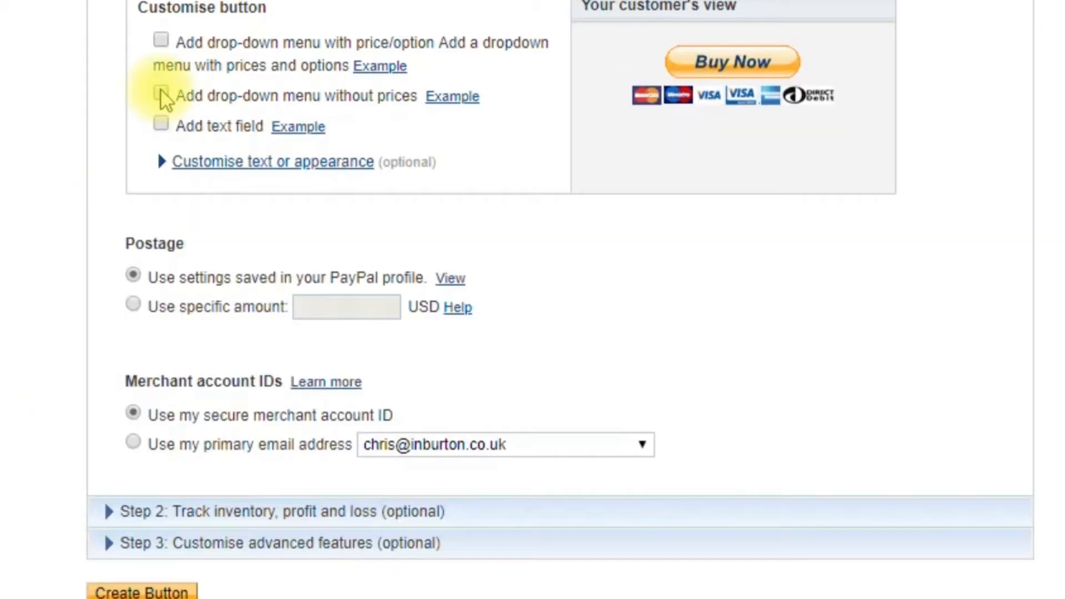
# Try adding a text field and remove it, and look at the button's text and appearance settings.
pyautogui.click(162, 124)
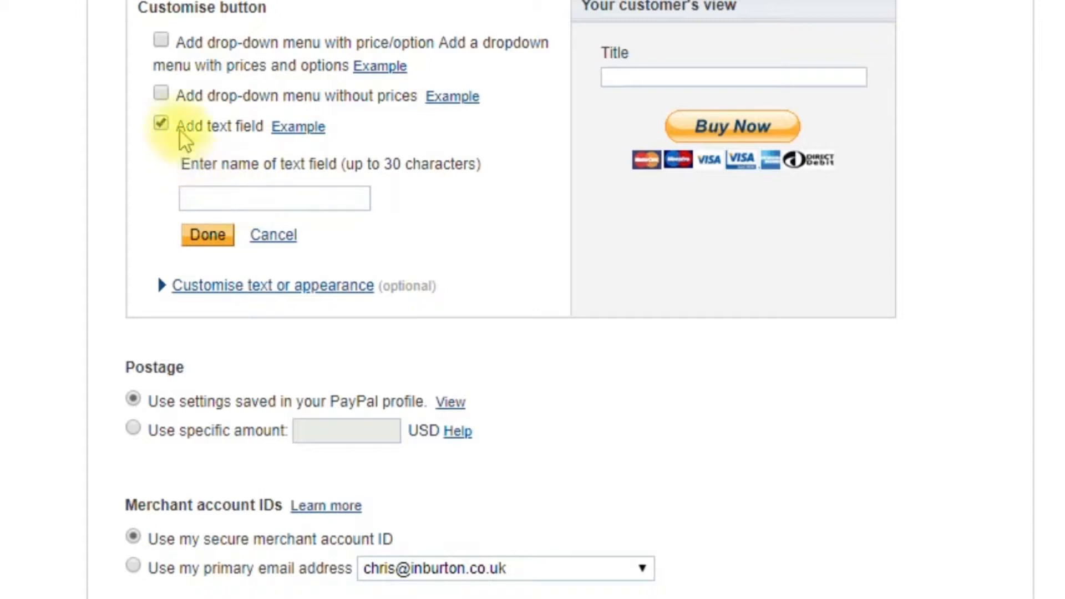
pyautogui.click(162, 124)
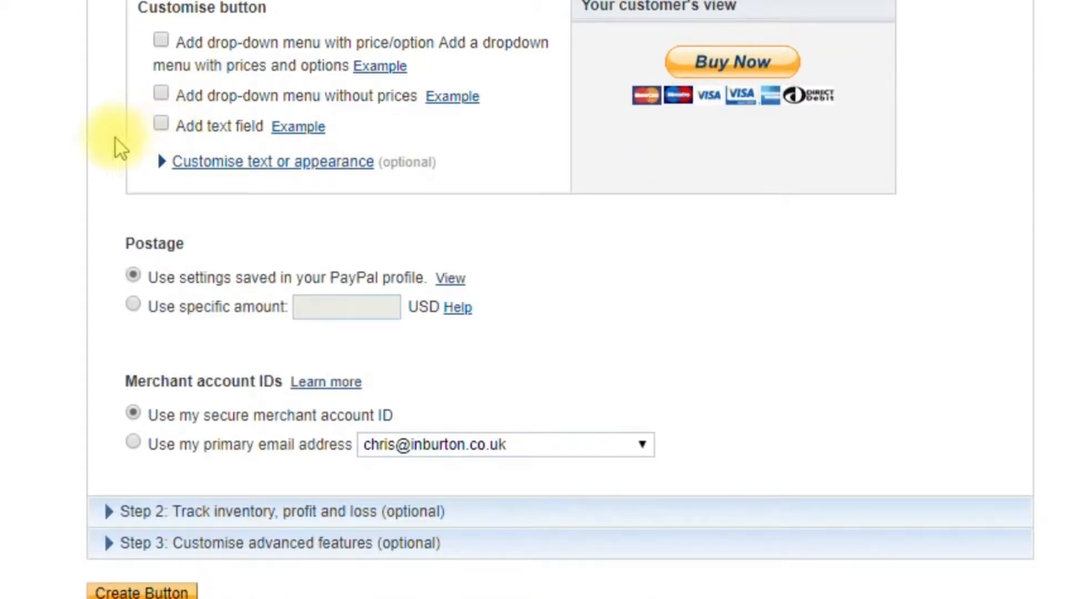
pyautogui.click(214, 165)
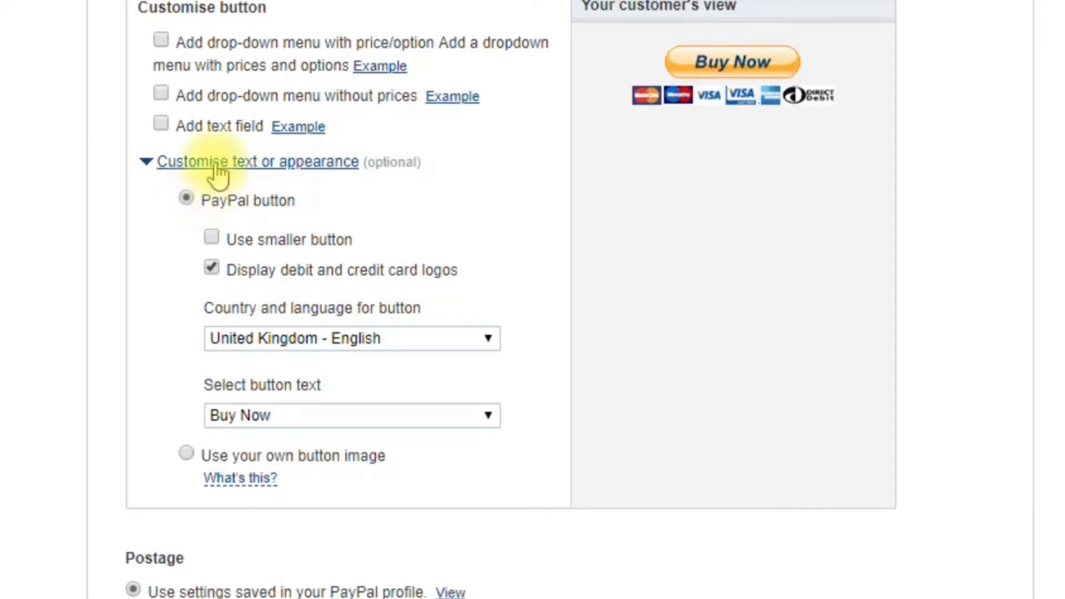
pyautogui.click(217, 164)
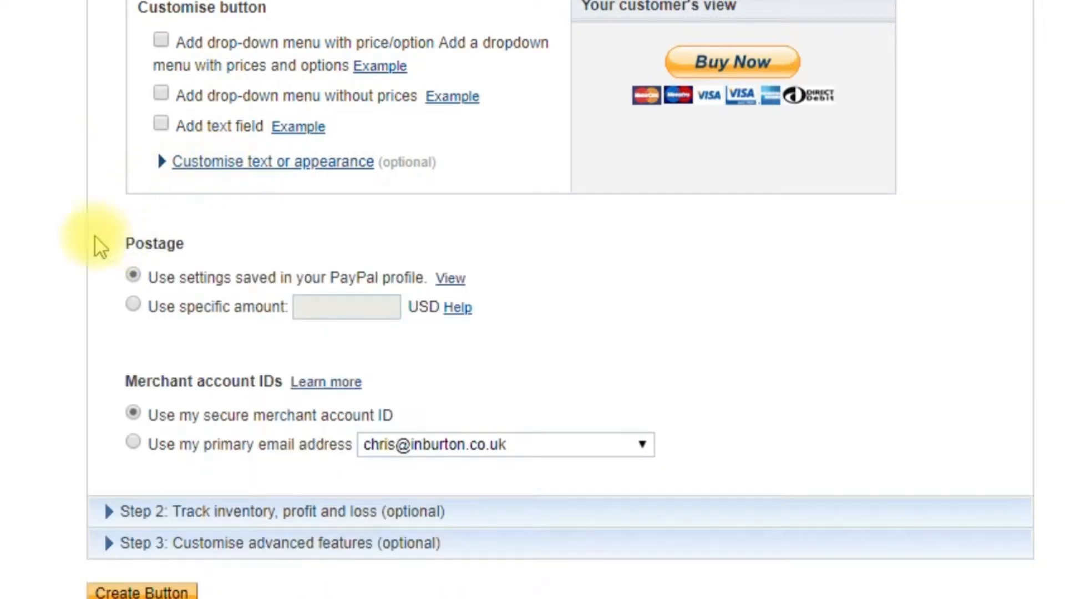
# Switch the postage to a specific amount, and set it back to the settings saved in the PayPal profile.
pyautogui.scroll(2, 39, 210)
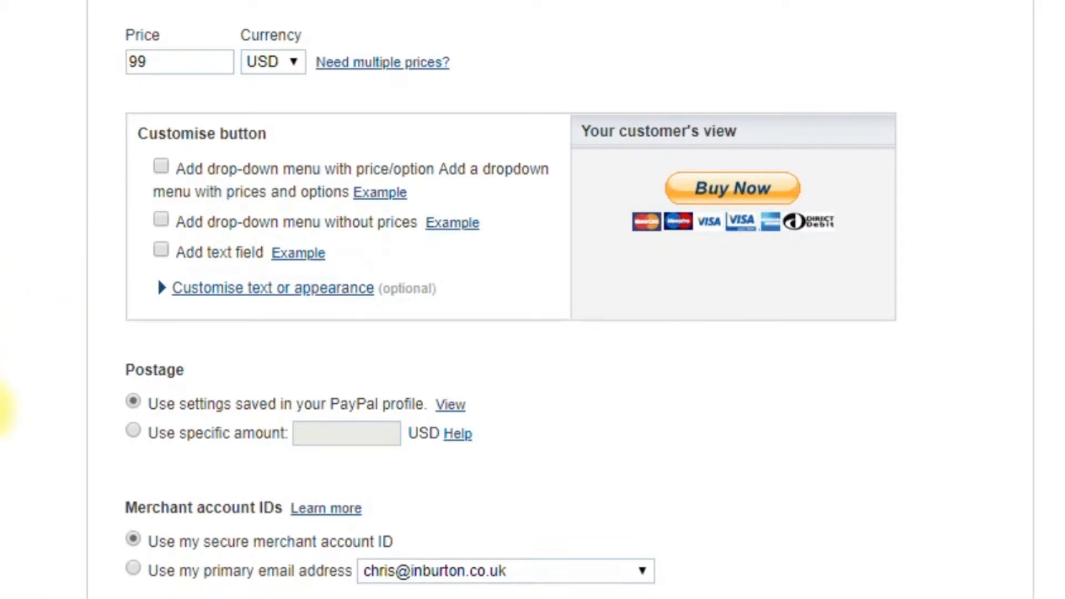
pyautogui.click(132, 436)
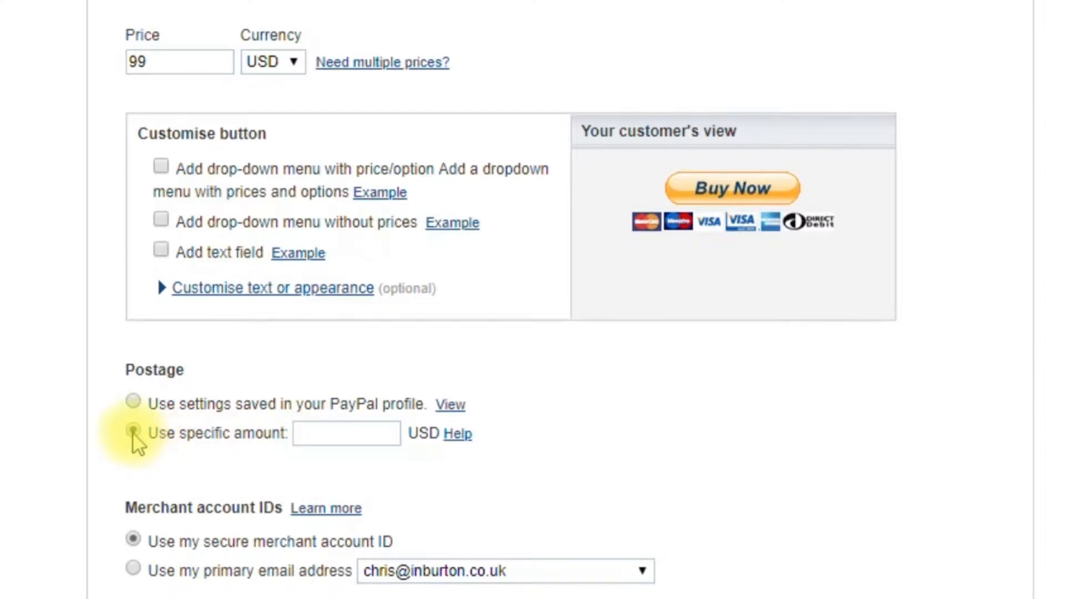
pyautogui.click(134, 404)
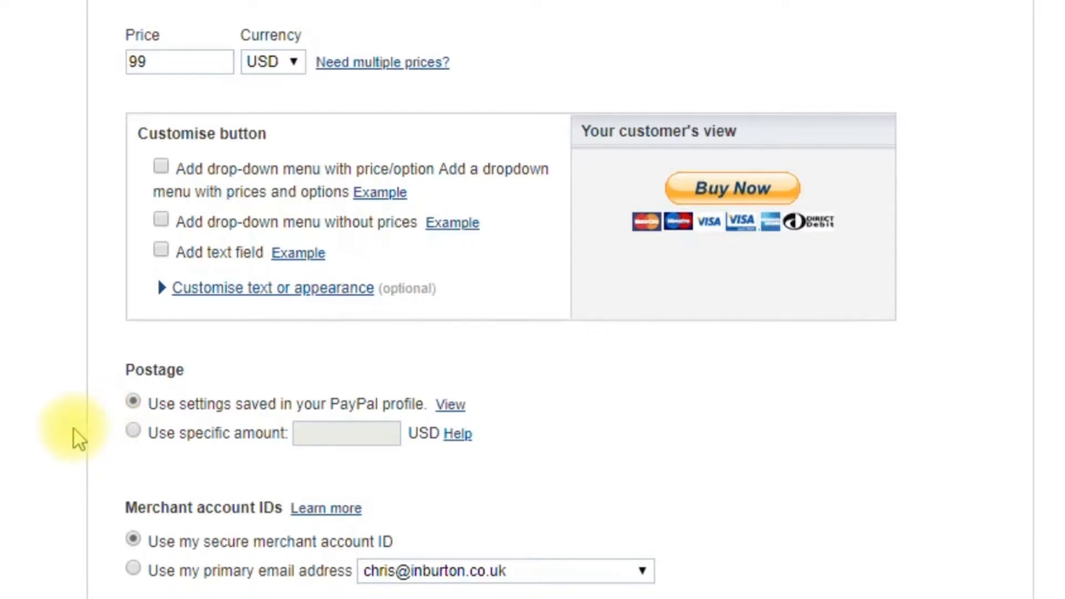
# Examine the merchant account ID choices and the optional inventory, profit and loss tracking settings.
pyautogui.scroll(-2, 73, 429)
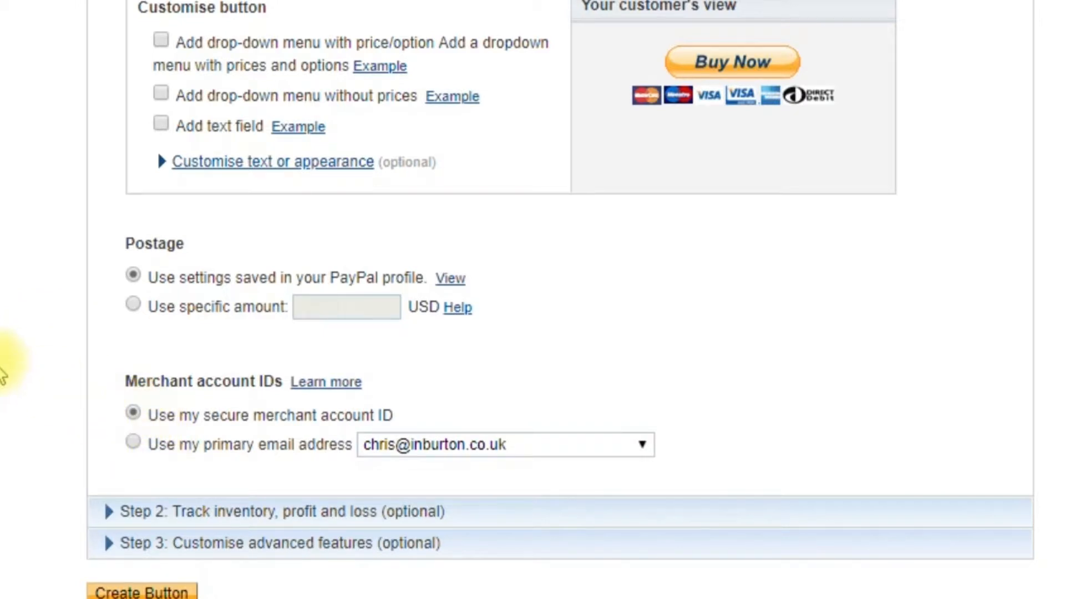
pyautogui.scroll(-2, 533, 300)
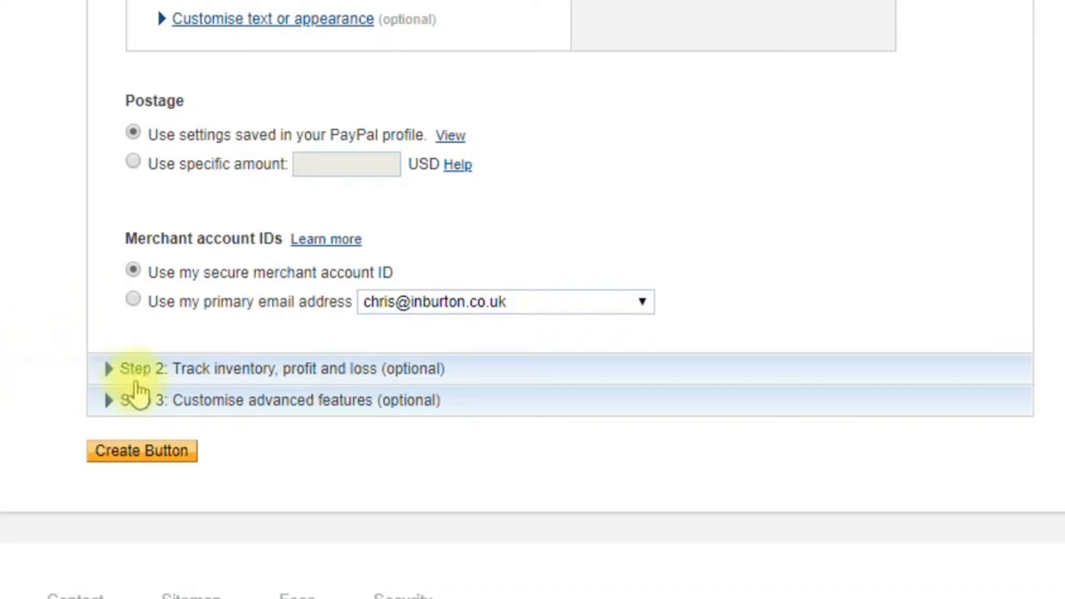
pyautogui.click(225, 381)
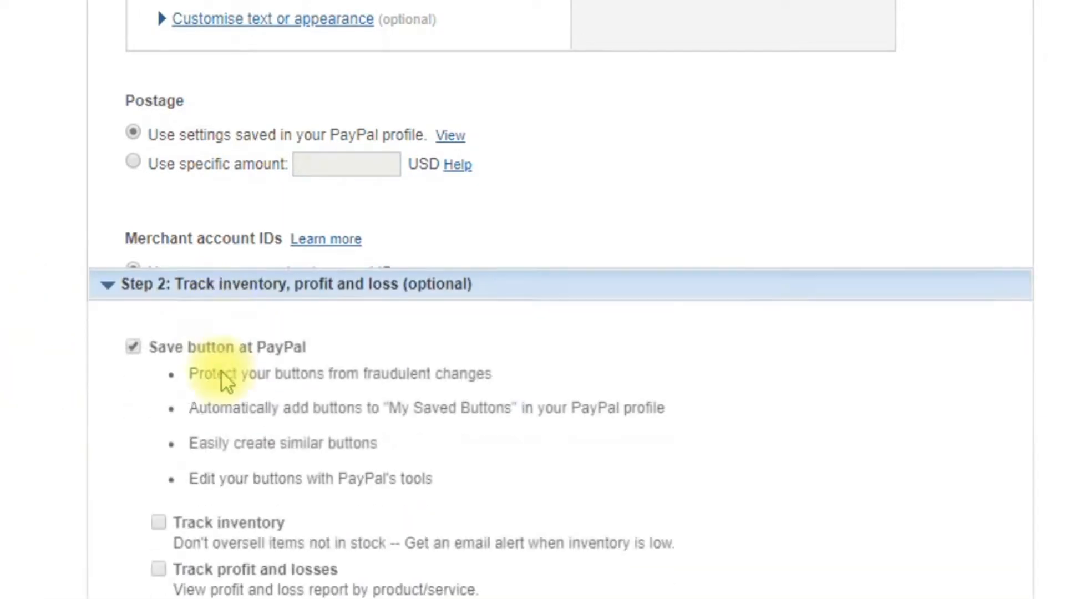
pyautogui.scroll(-10, 219, 385)
pyautogui.scroll(5, 83, 335)
pyautogui.scroll(2, 7, 309)
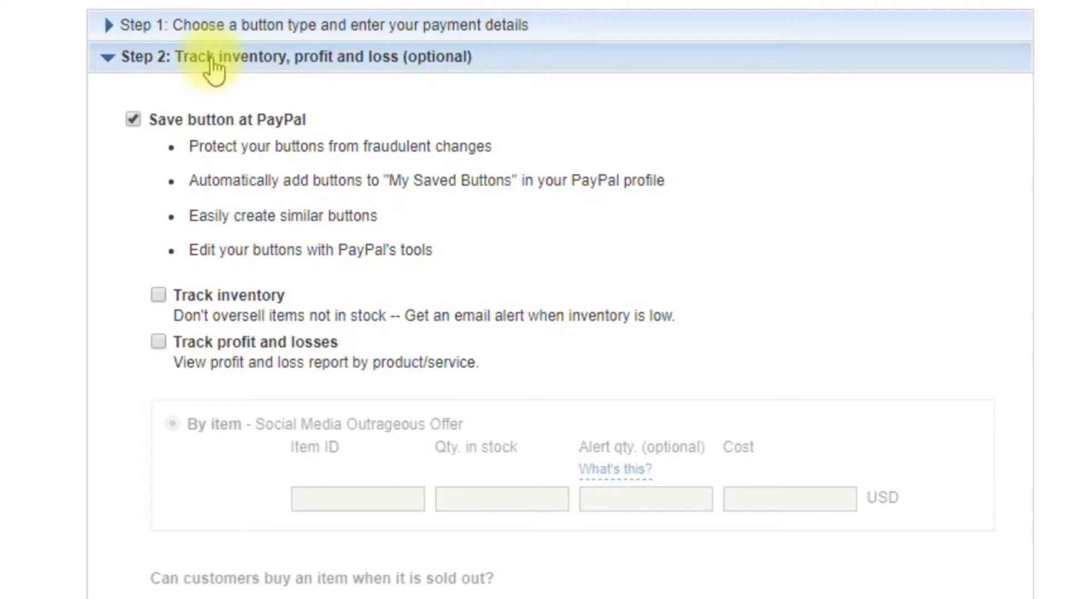
pyautogui.click(214, 67)
pyautogui.scroll(-5, 217, 68)
pyautogui.scroll(5, 34, 152)
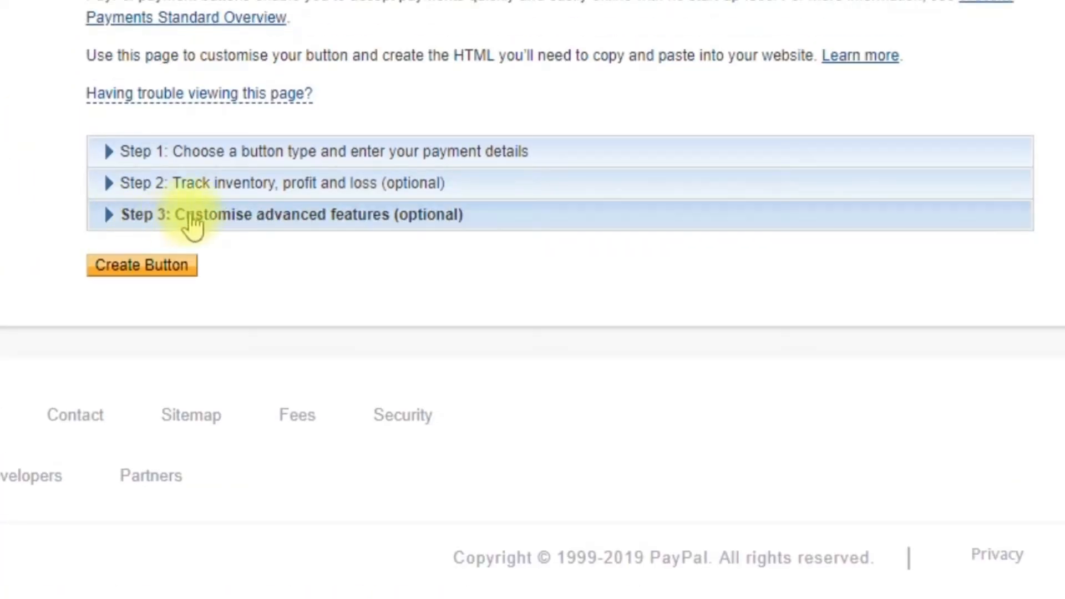
# In the advanced features, set both the customer's special instructions message and the need for a postal address to No.
pyautogui.click(204, 222)
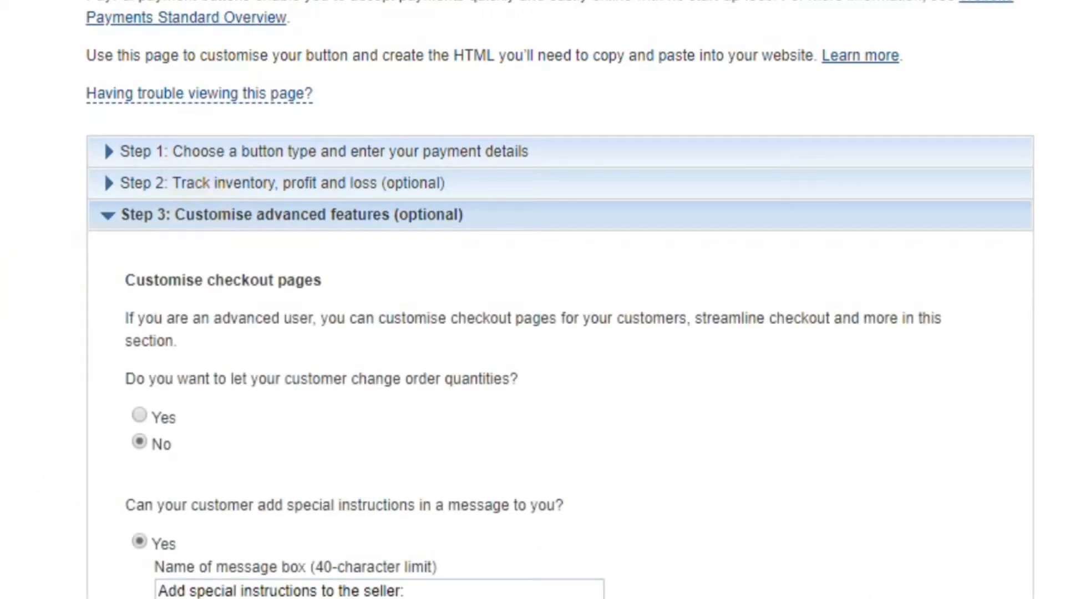
pyautogui.scroll(-7, 533, 300)
pyautogui.scroll(5, 532, 299)
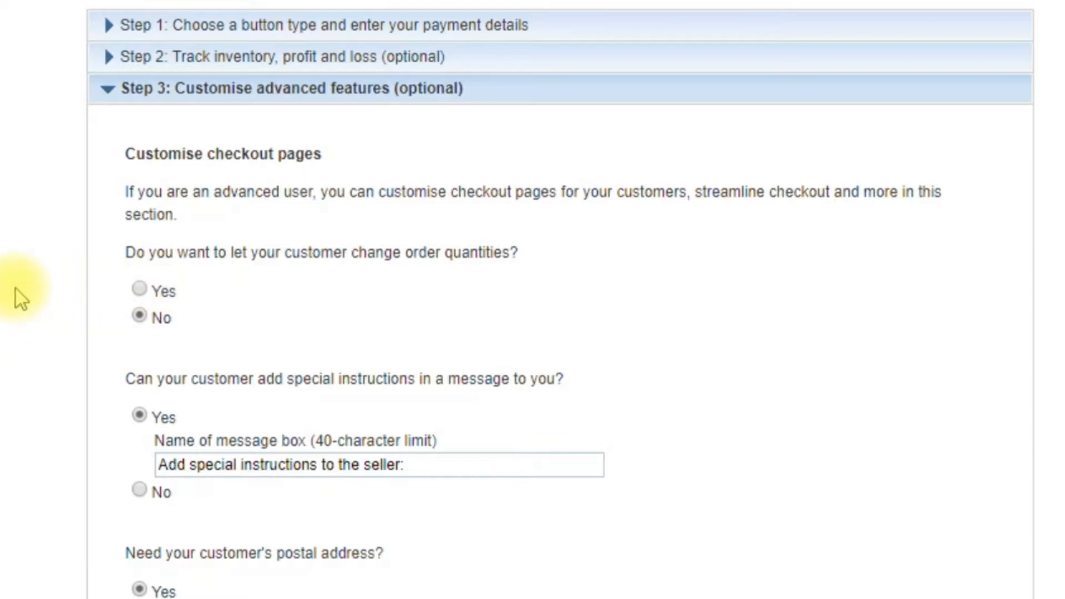
pyautogui.scroll(-2, 21, 299)
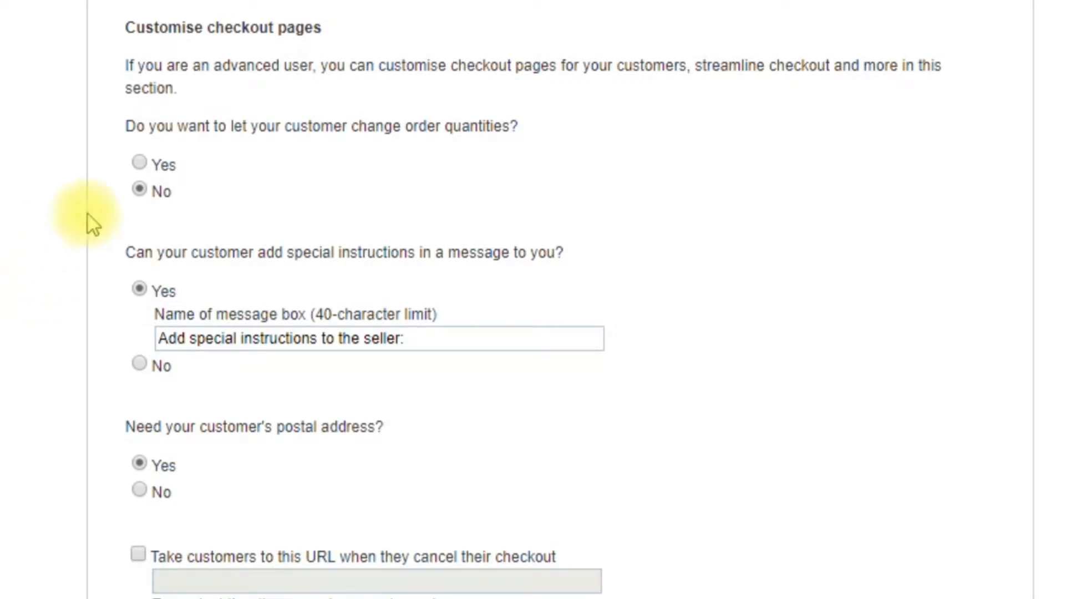
pyautogui.scroll(-1, 70, 261)
pyautogui.scroll(-2, 68, 267)
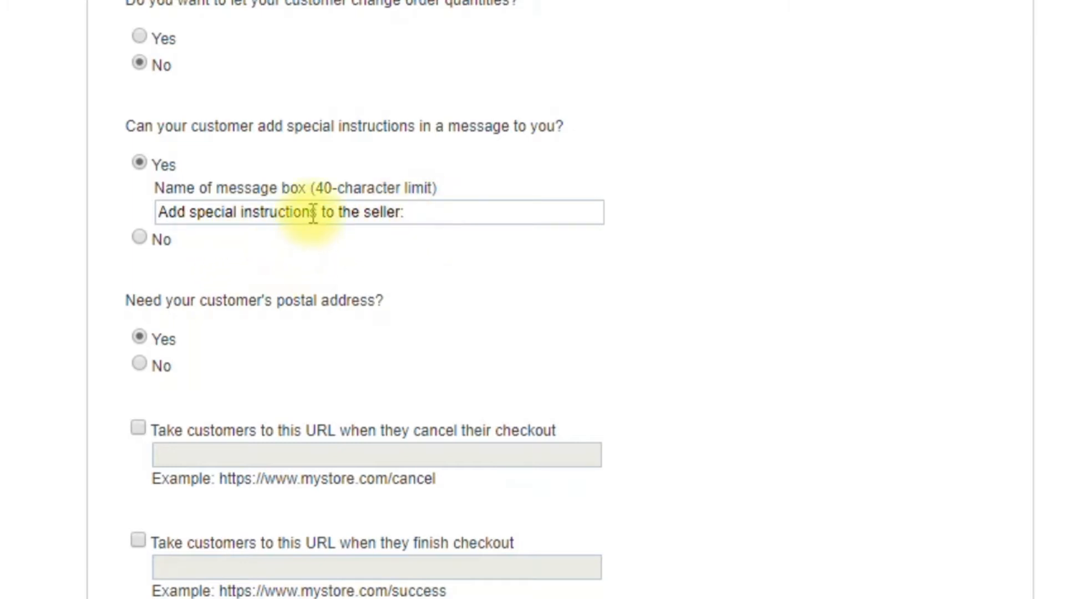
pyautogui.click(141, 240)
pyautogui.scroll(-2, 43, 246)
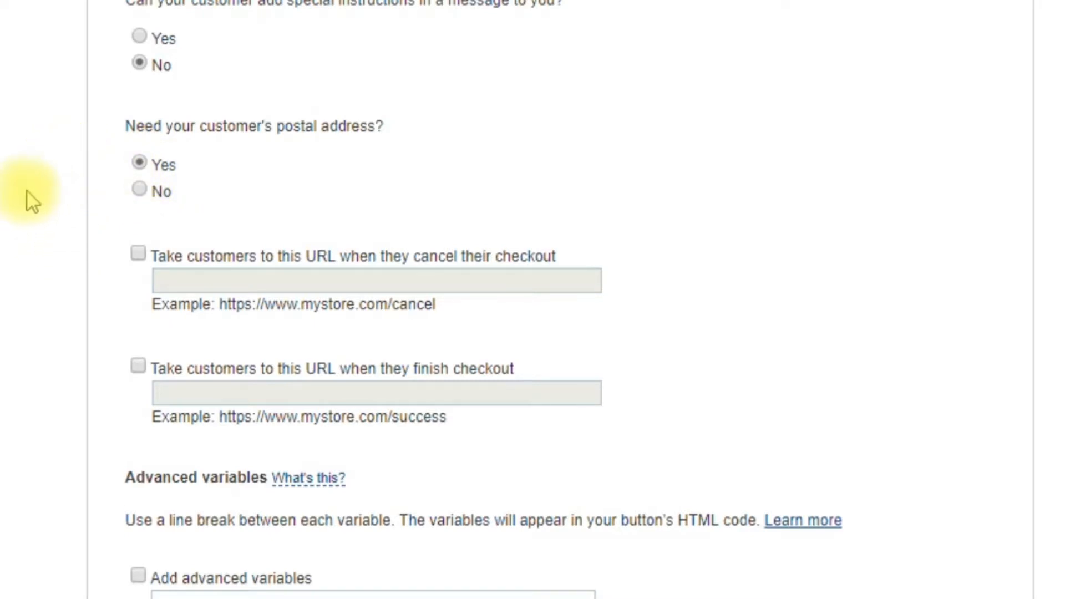
pyautogui.click(140, 192)
# Try enabling a redirect URL for customers who finish checkout, and turn the option off again.
pyautogui.scroll(-3, 78, 222)
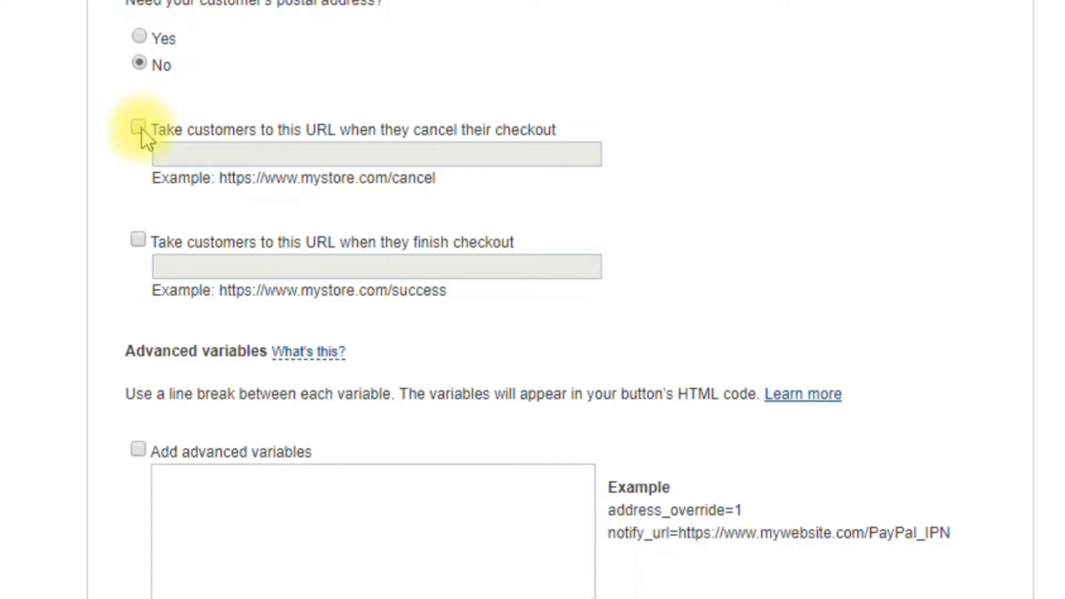
pyautogui.click(139, 240)
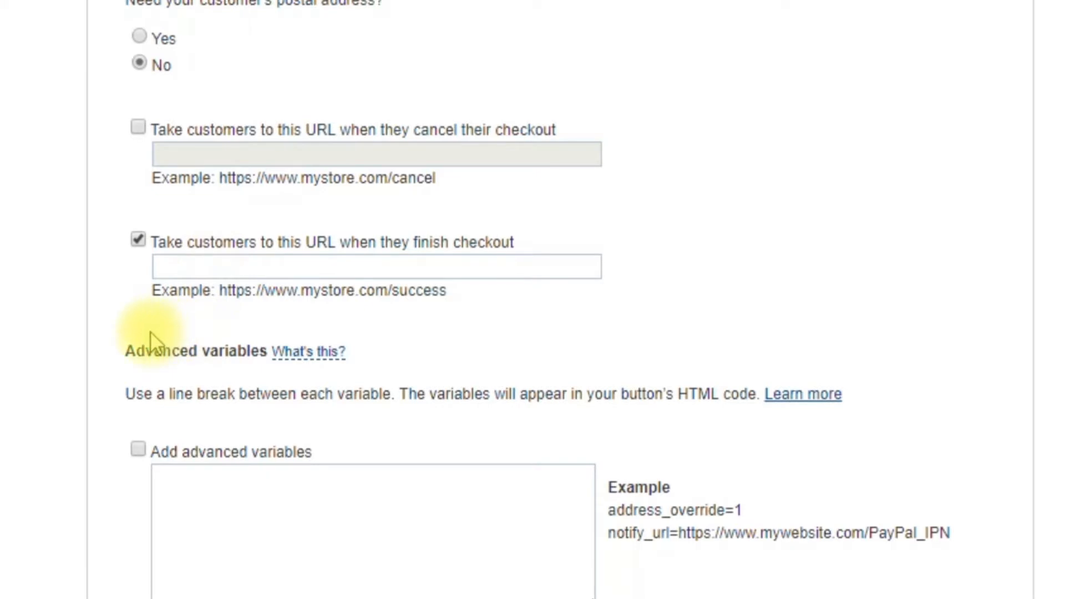
pyautogui.click(191, 266)
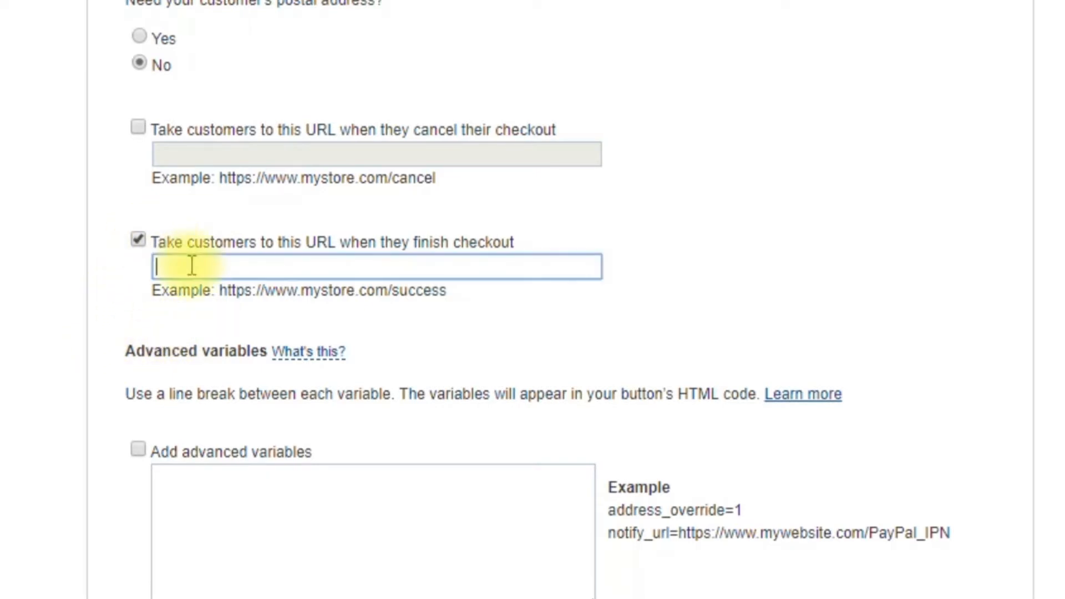
pyautogui.click(139, 240)
pyautogui.scroll(-3, 99, 272)
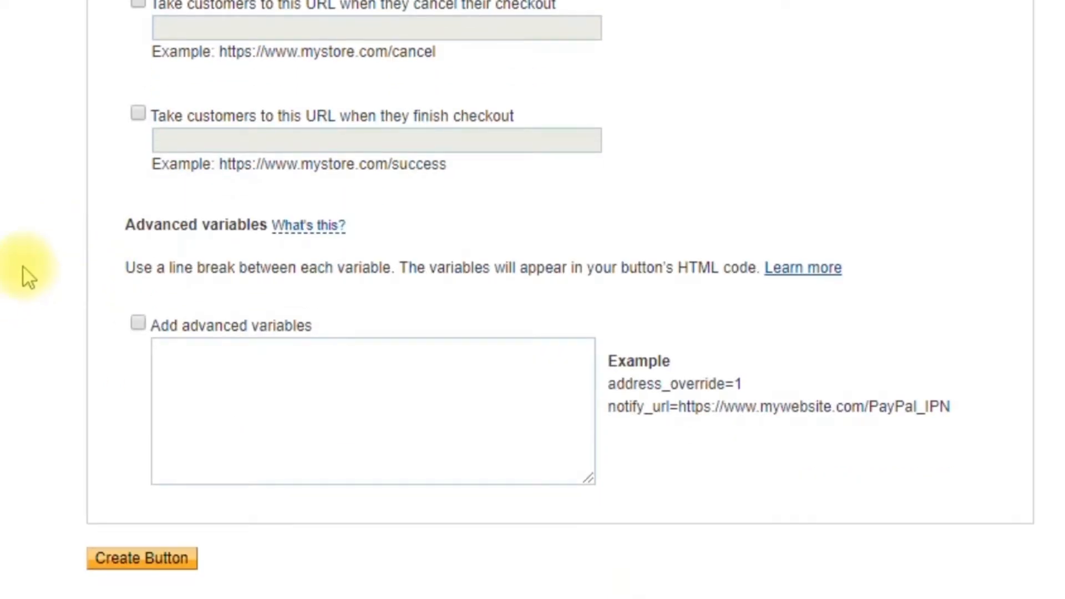
# Create the Buy Now button, and view its email payment link before returning to the website HTML code.
pyautogui.click(125, 561)
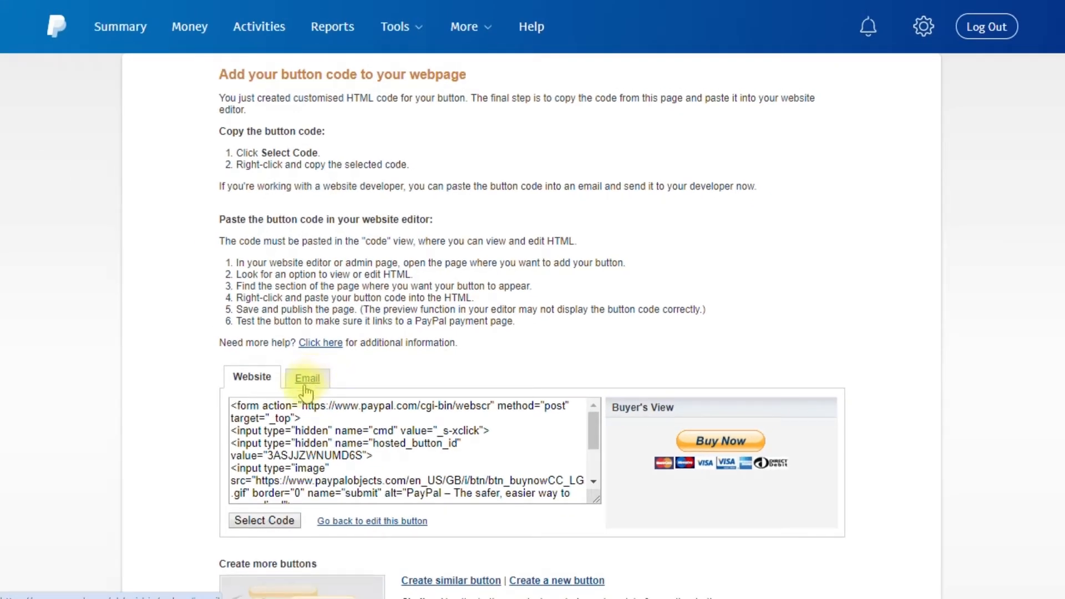
pyautogui.click(309, 382)
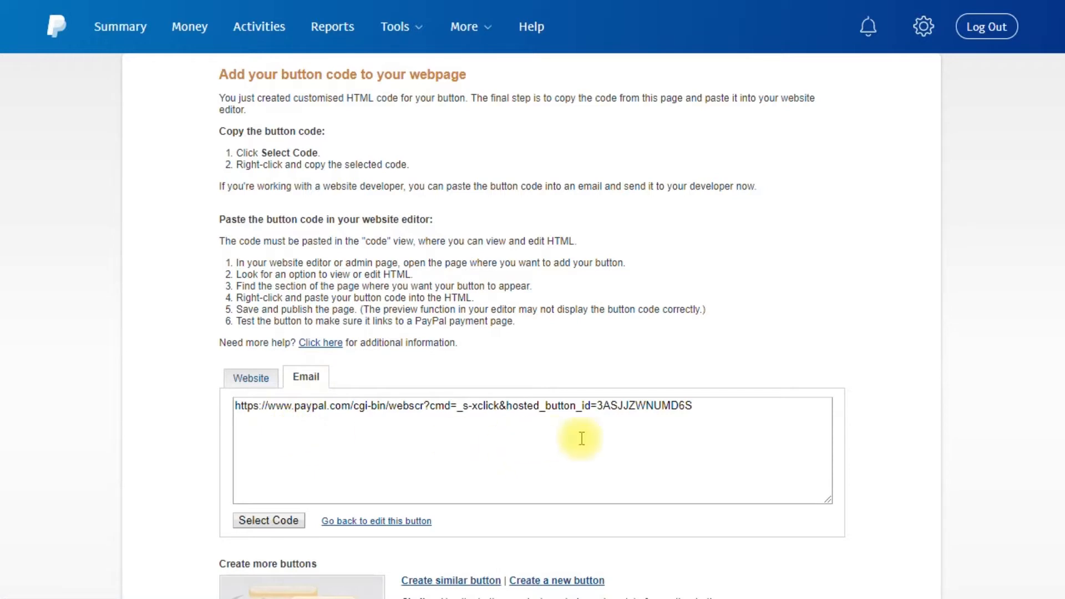
pyautogui.moveTo(704, 407); pyautogui.dragTo(235, 406)
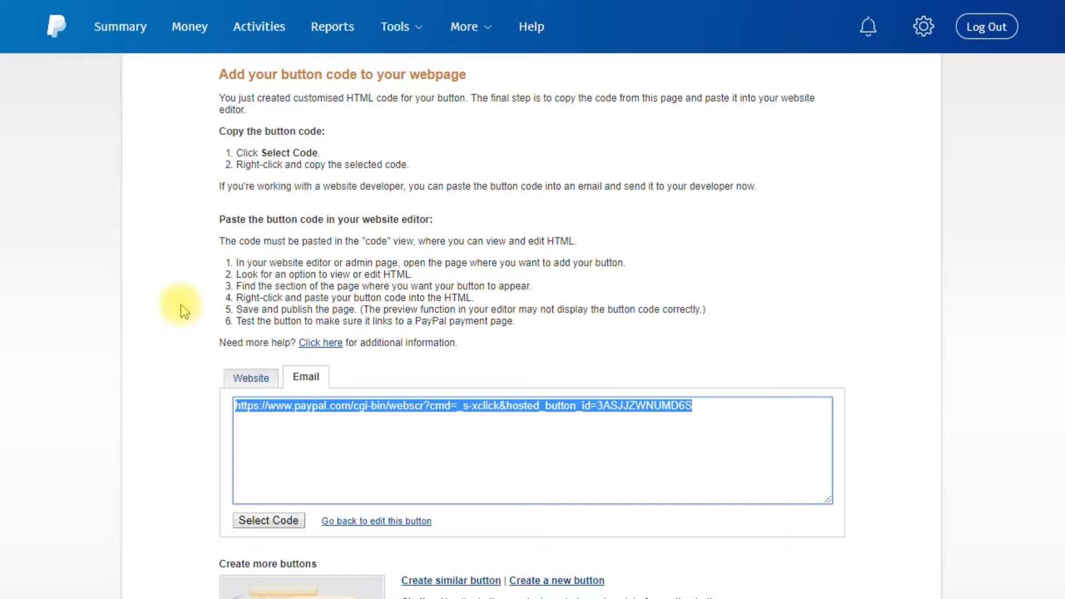
pyautogui.click(252, 379)
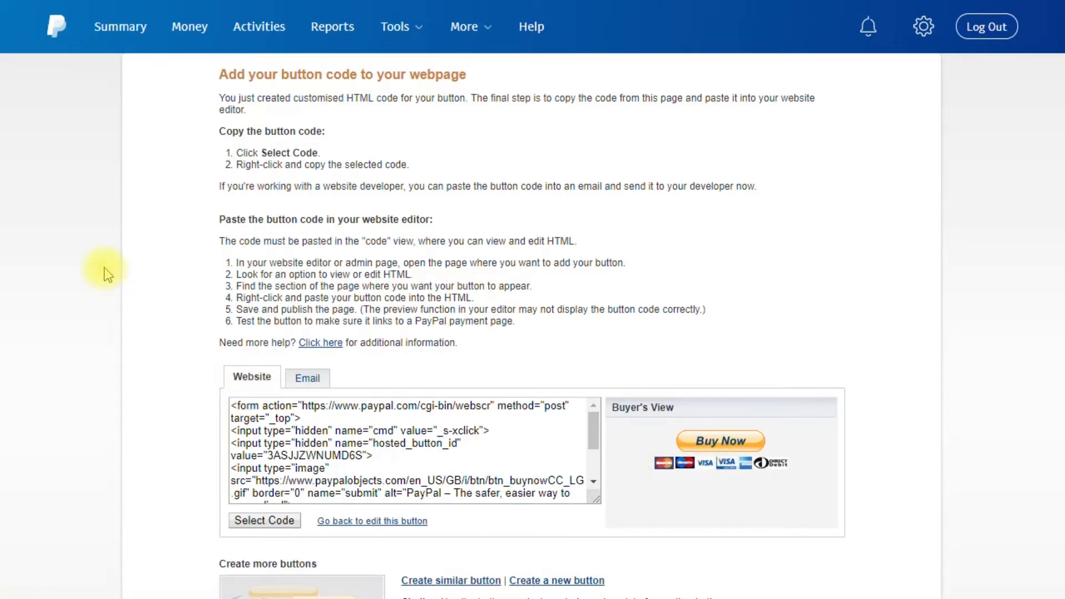
# Copy the complete website HTML code of the new Buy Now button.
pyautogui.scroll(-1, 104, 267)
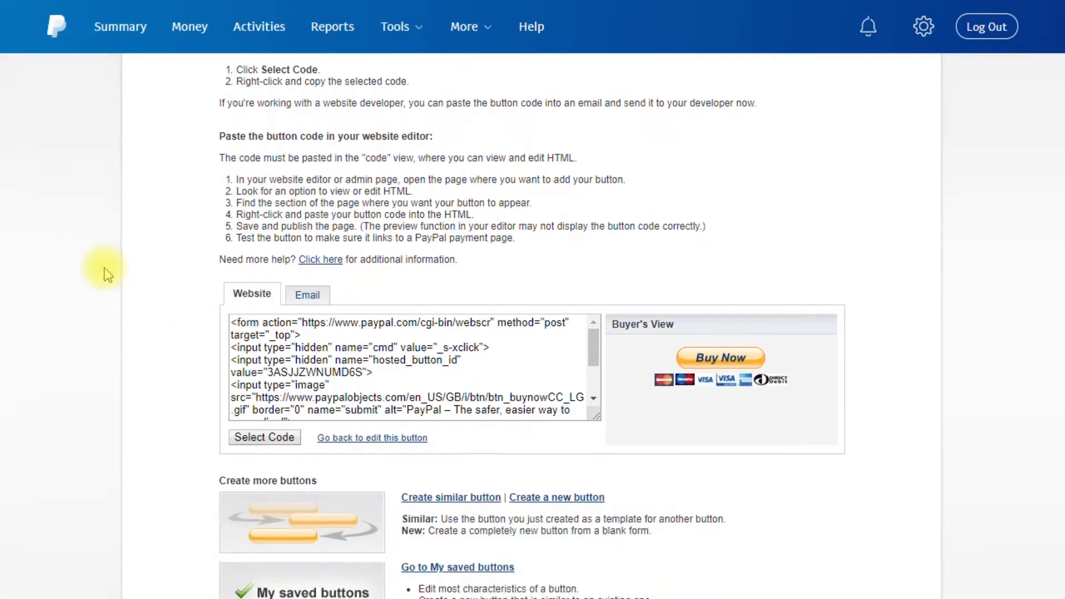
pyautogui.click(265, 437)
pyautogui.rightClick(254, 384)
pyautogui.click(292, 398)
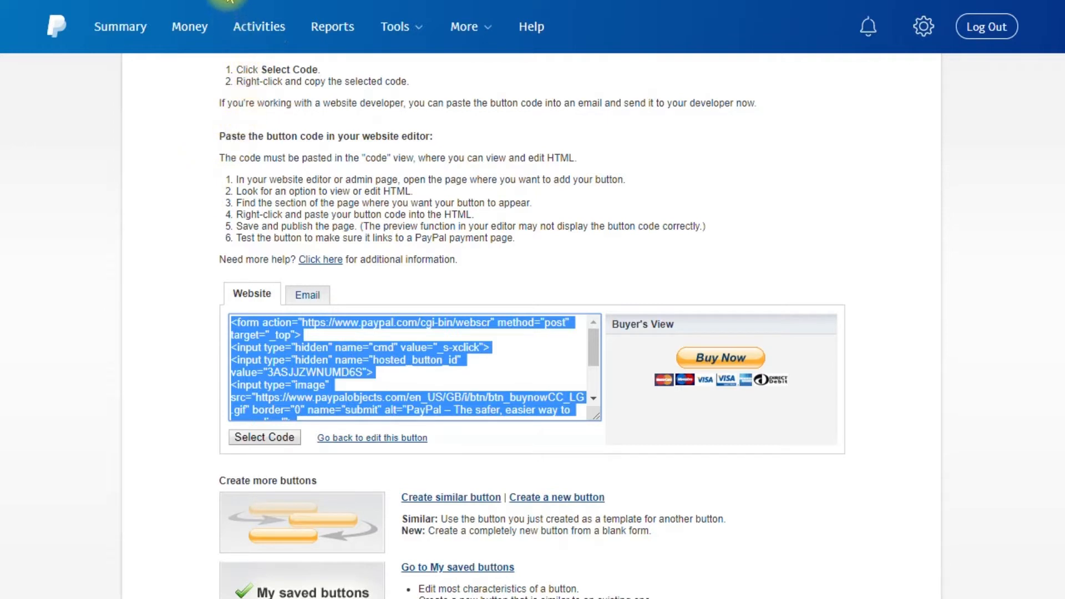
pyautogui.click(229, 0)
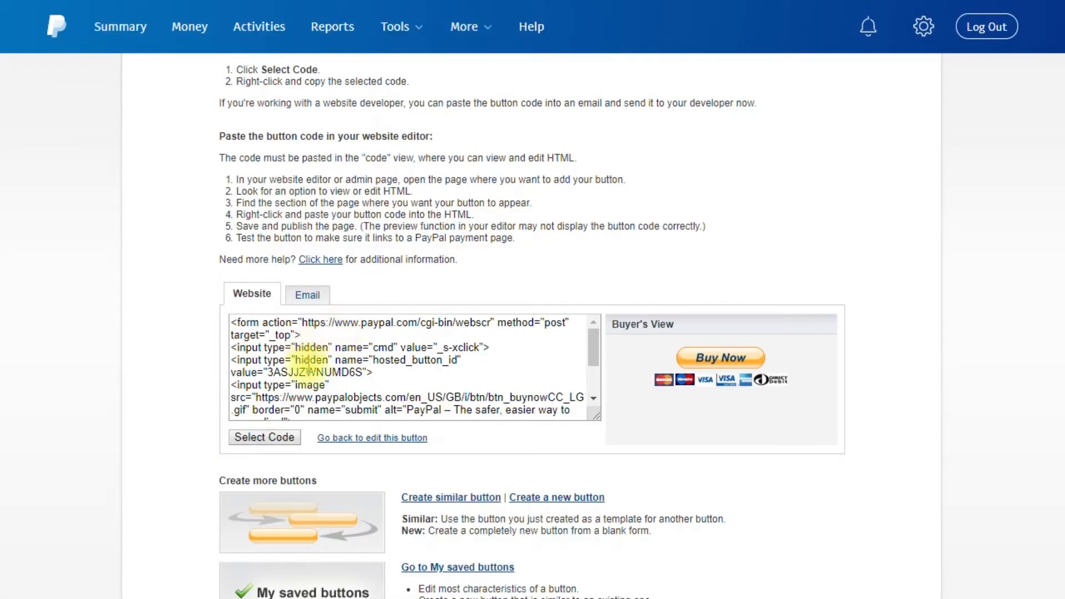
pyautogui.click(278, 438)
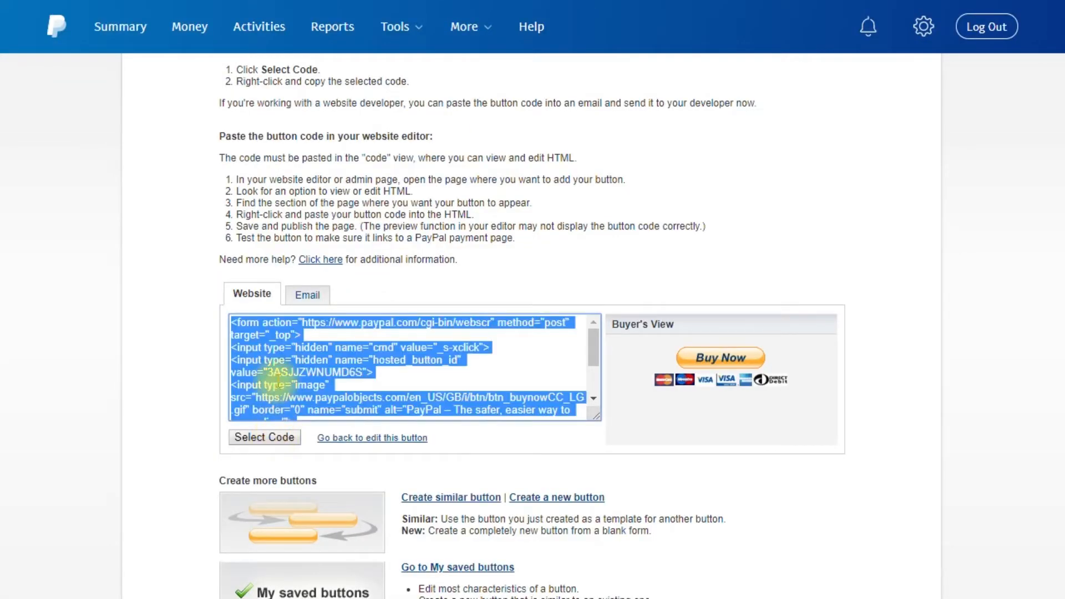
pyautogui.rightClick(271, 372)
pyautogui.click(299, 387)
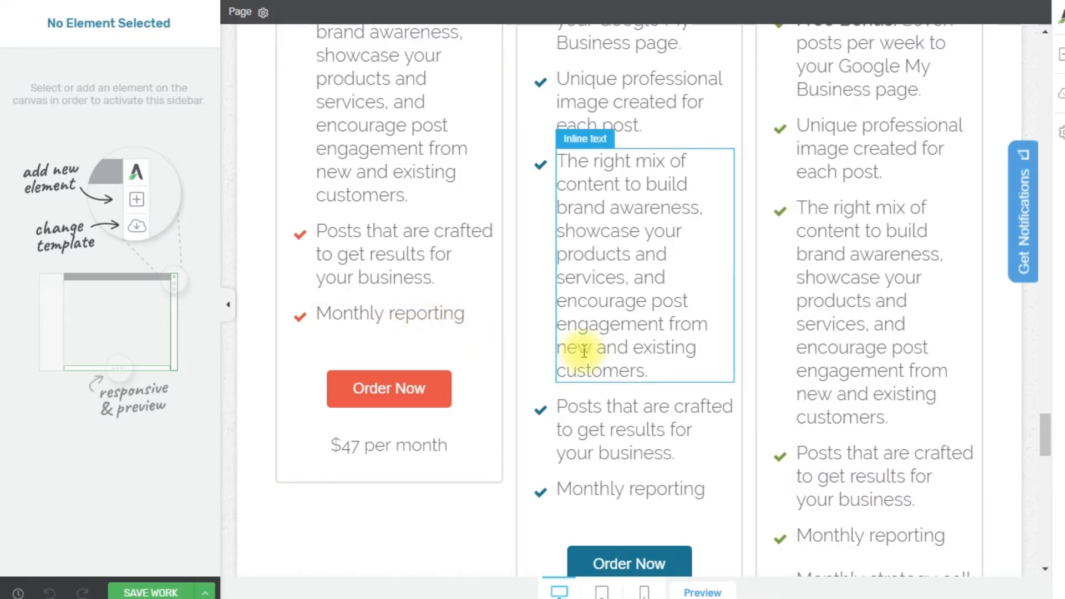
# In the page editor, add a Custom HTML element below Order Now in the $47 per month column, and try pasting the button code.
pyautogui.click(1018, 116)
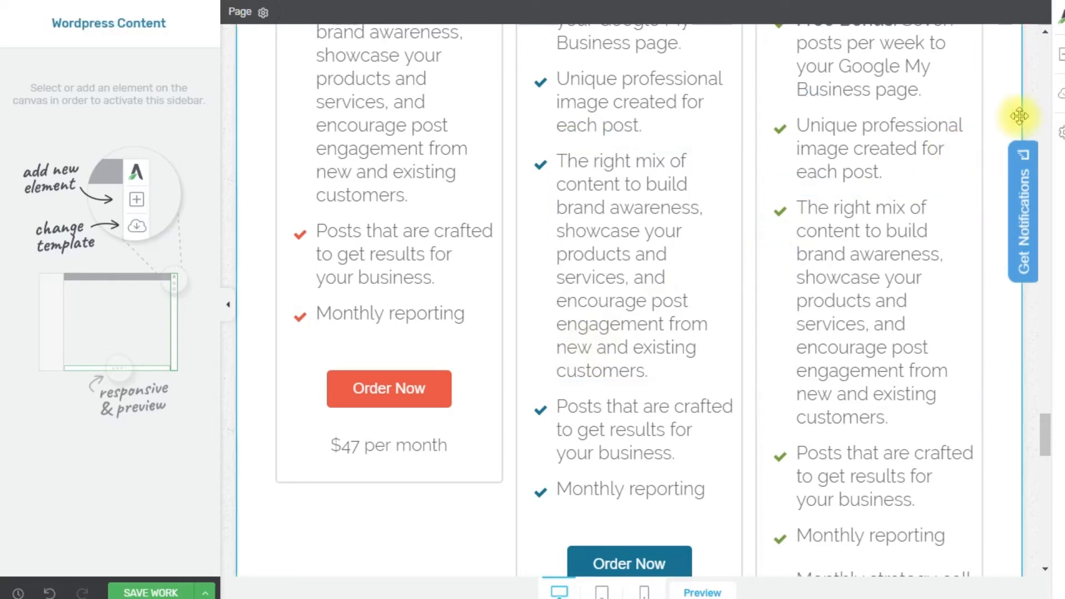
pyautogui.click(1060, 60)
pyautogui.scroll(-2, 976, 270)
pyautogui.scroll(5, 965, 247)
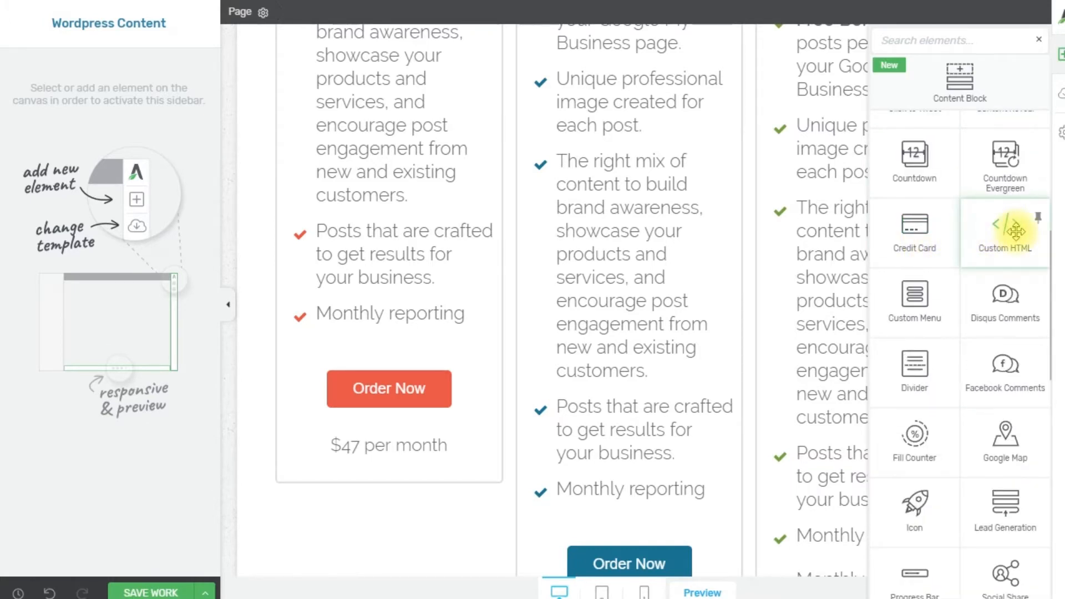
pyautogui.moveTo(1016, 230); pyautogui.dragTo(391, 415)
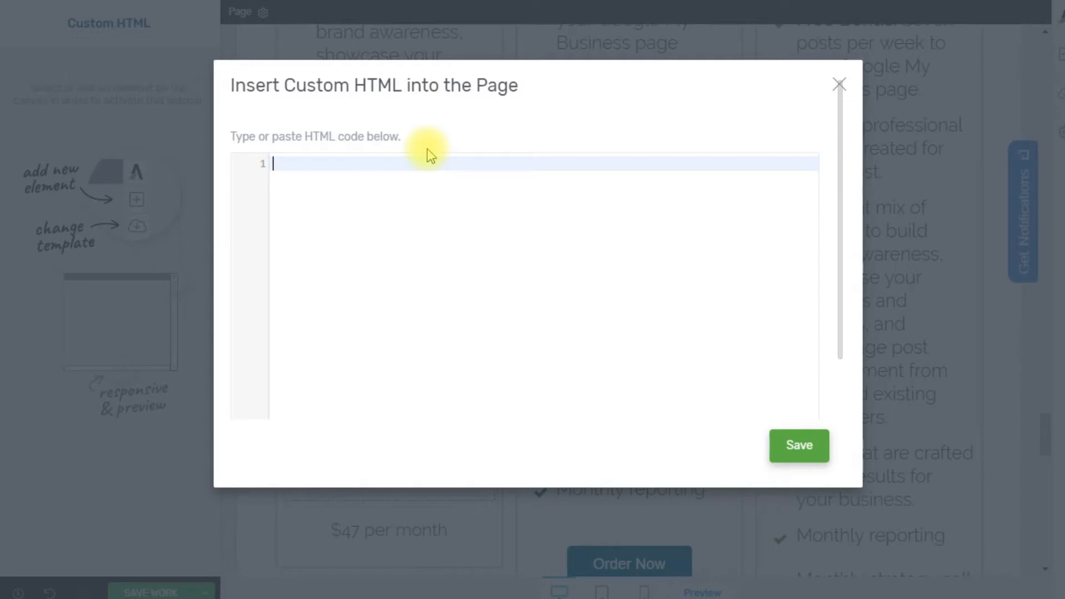
pyautogui.hotkey('ctrl', 'v')
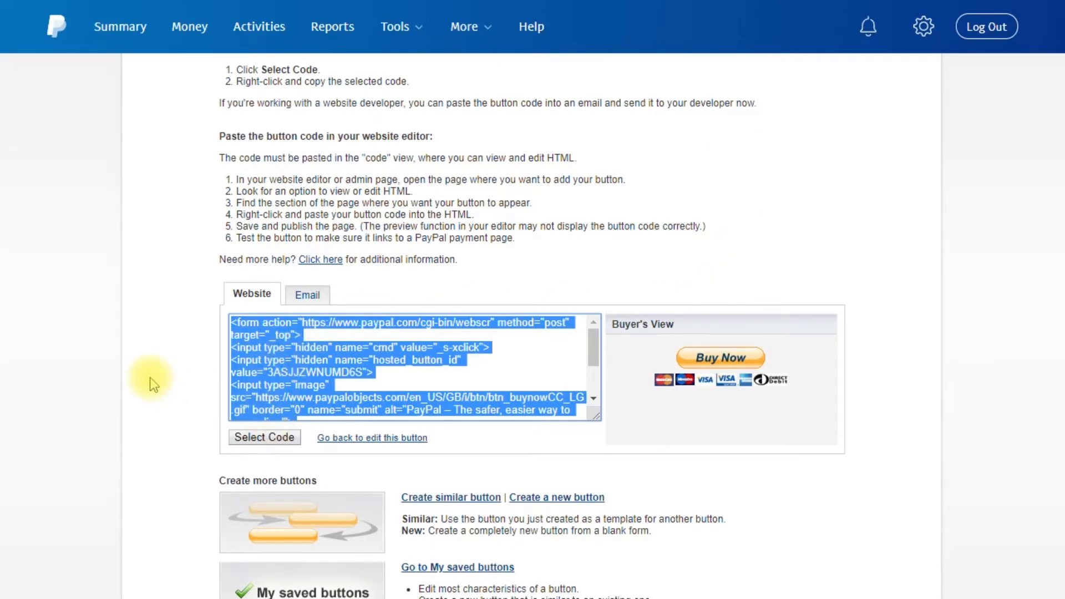
# Copy the website HTML code from PayPal again, insert it into the page's Custom HTML element, and save the page.
pyautogui.click(294, 375)
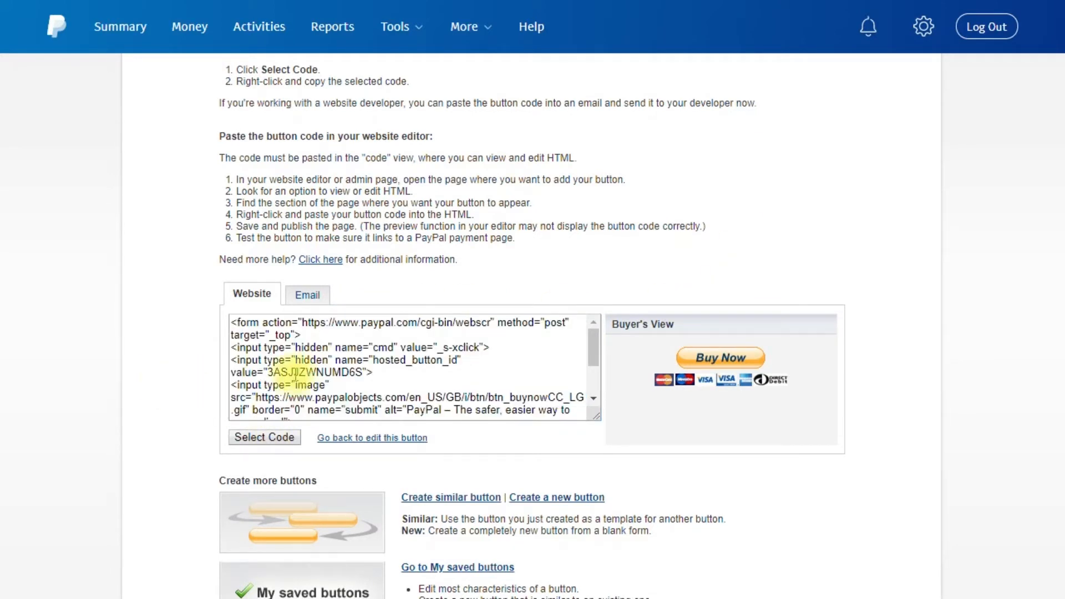
pyautogui.click(260, 439)
pyautogui.rightClick(259, 377)
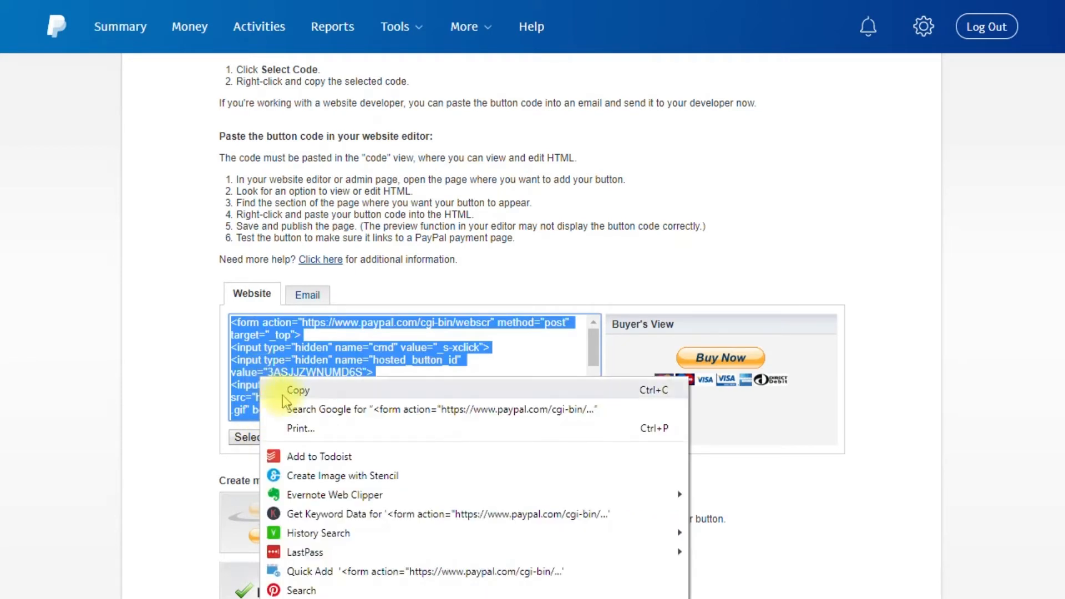
pyautogui.click(294, 391)
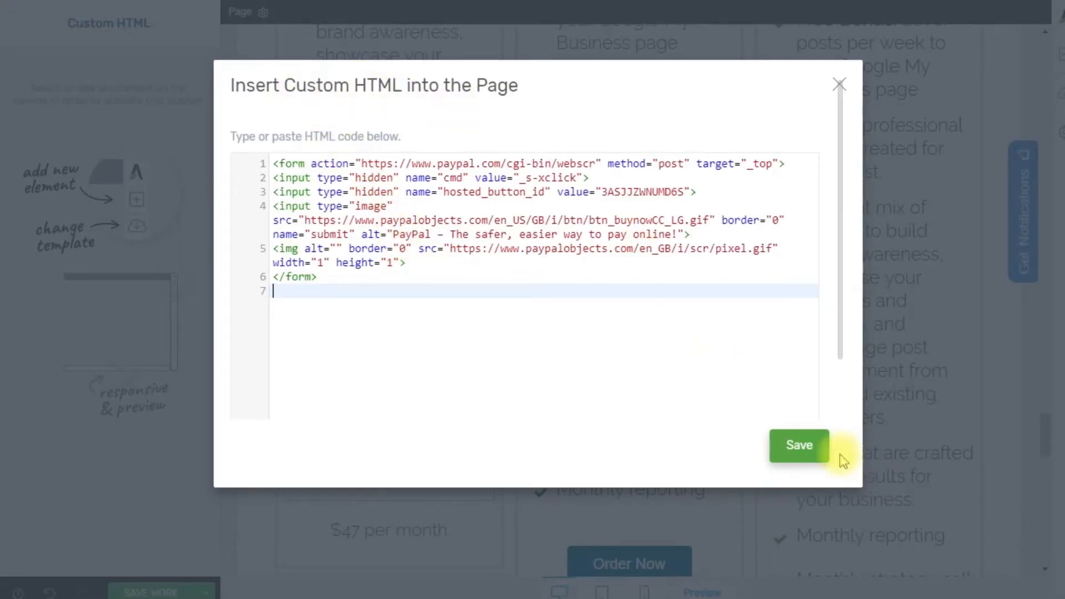
pyautogui.click(803, 448)
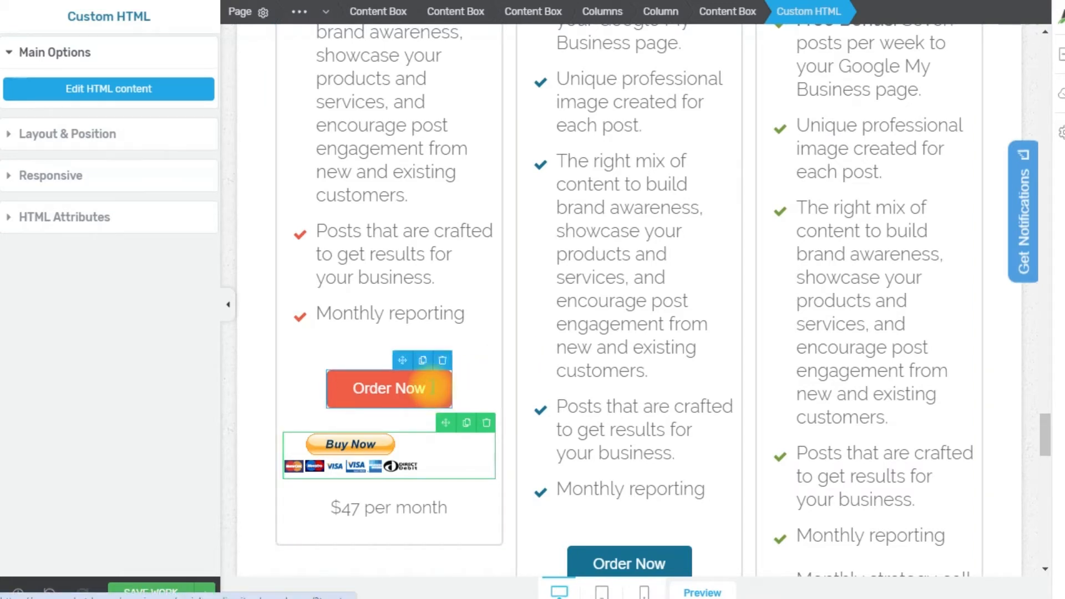
pyautogui.click(430, 390)
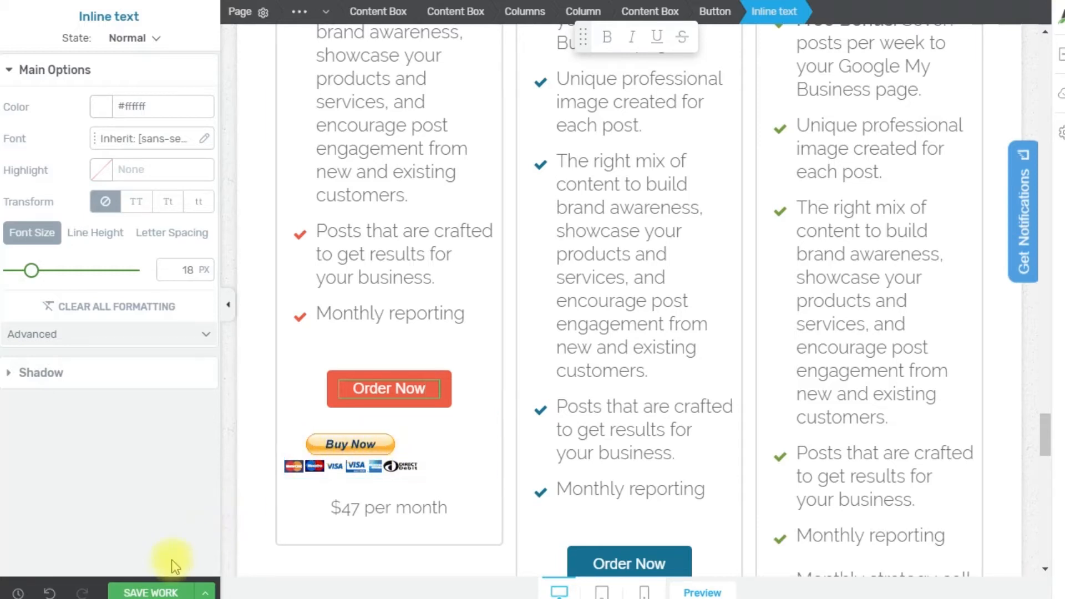
pyautogui.click(150, 593)
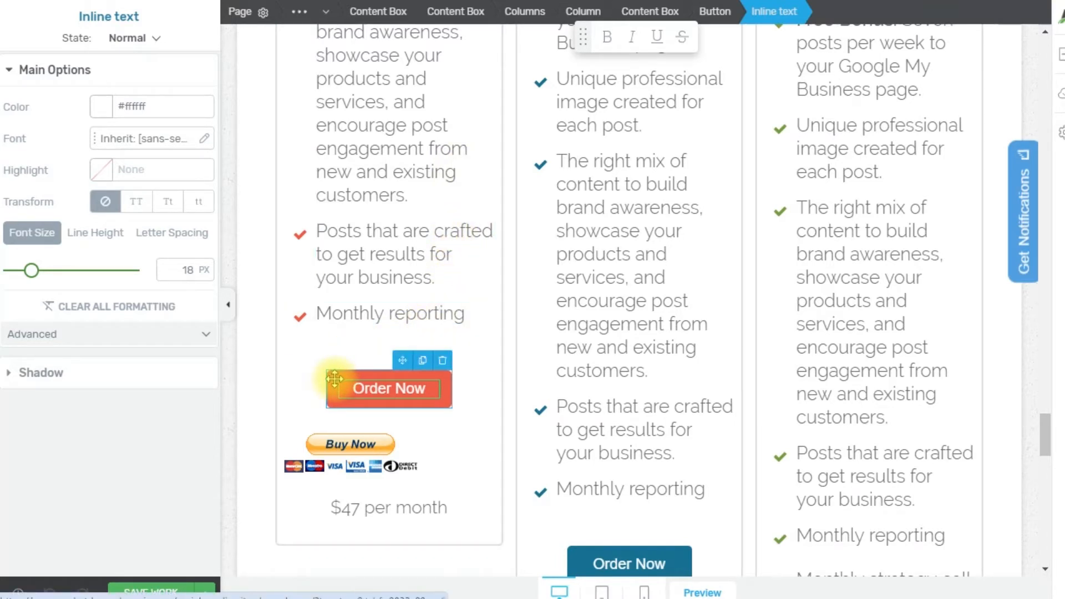
# Select the Order Now button in the $47 per month column and open its existing link action for editing.
pyautogui.click(335, 378)
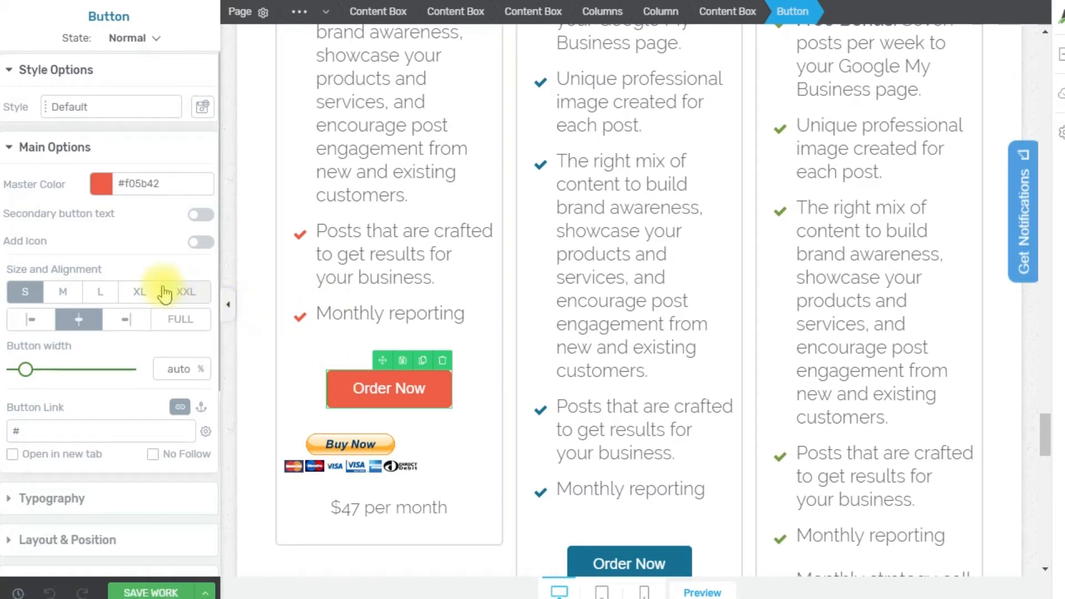
pyautogui.scroll(-3, 167, 294)
pyautogui.scroll(-2, 162, 292)
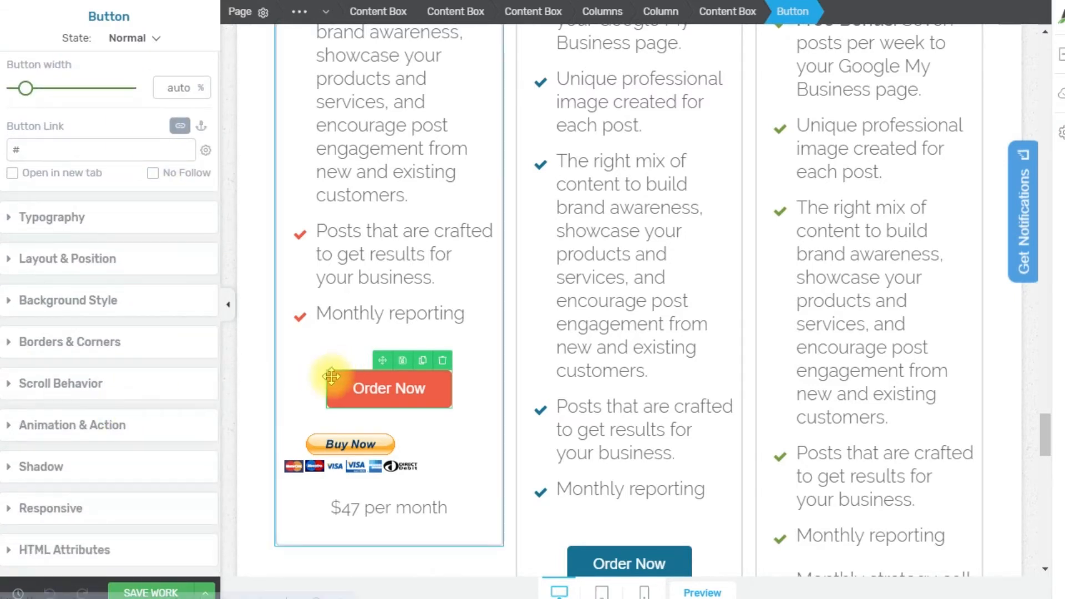
pyautogui.click(97, 426)
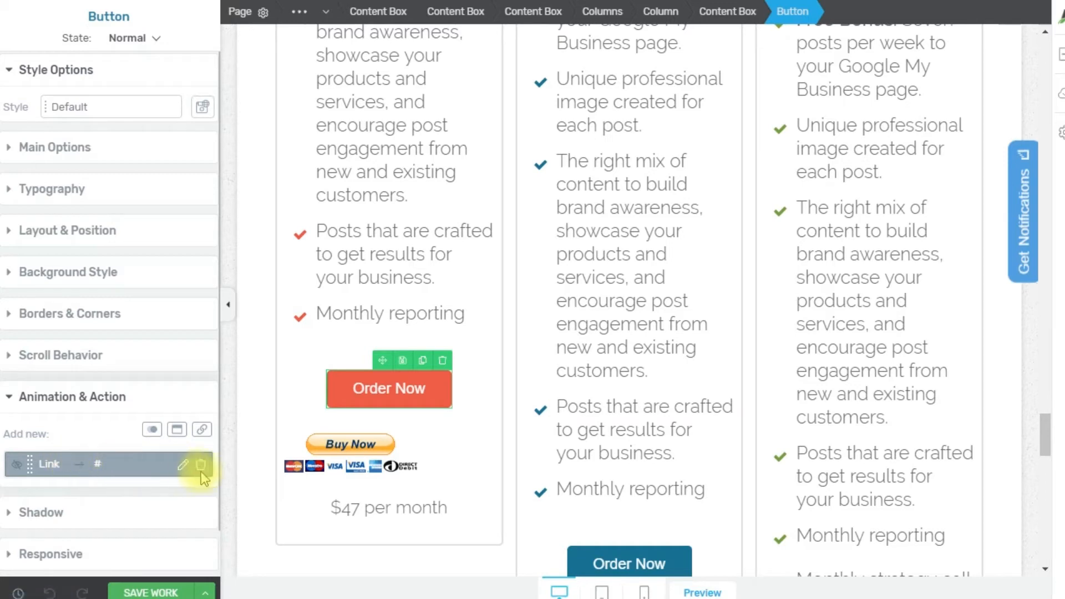
pyautogui.click(184, 466)
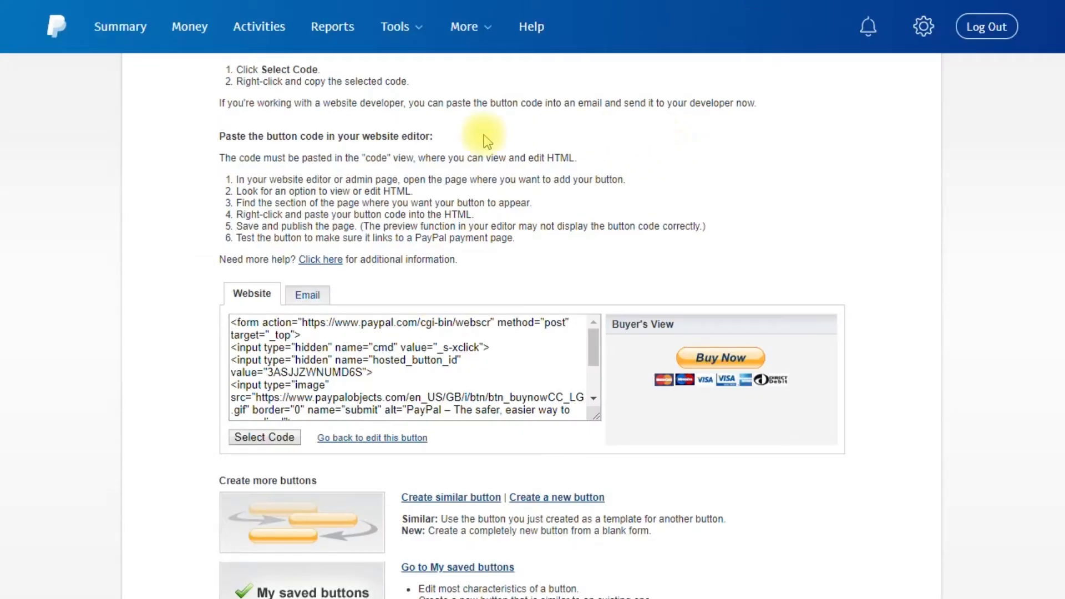
# Switch to PayPal and copy the Buy Now button's email payment link.
pyautogui.click(308, 299)
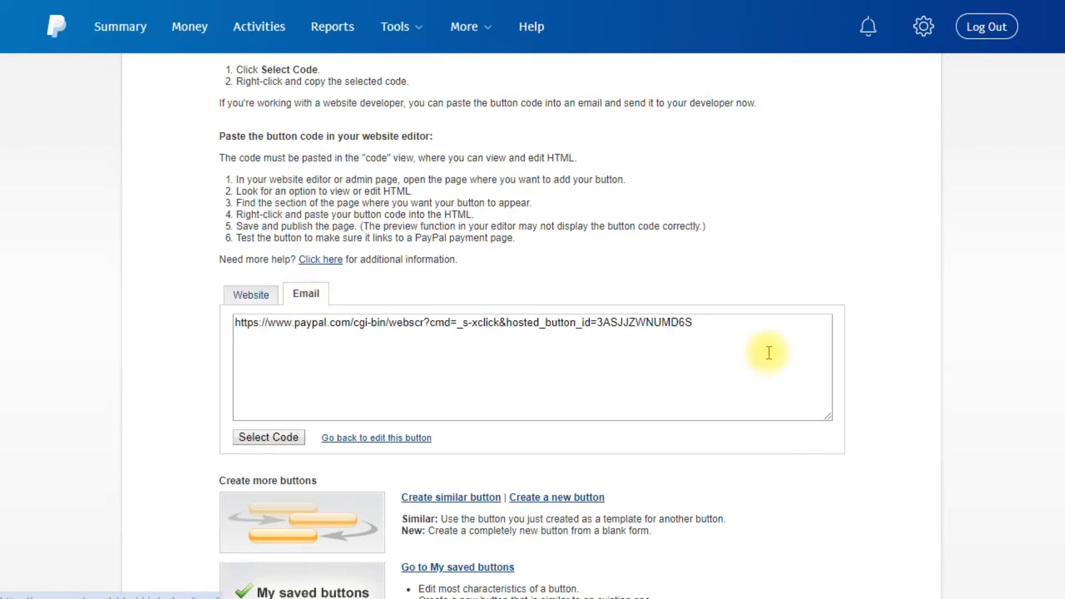
pyautogui.moveTo(703, 322); pyautogui.dragTo(255, 326)
pyautogui.rightClick(255, 326)
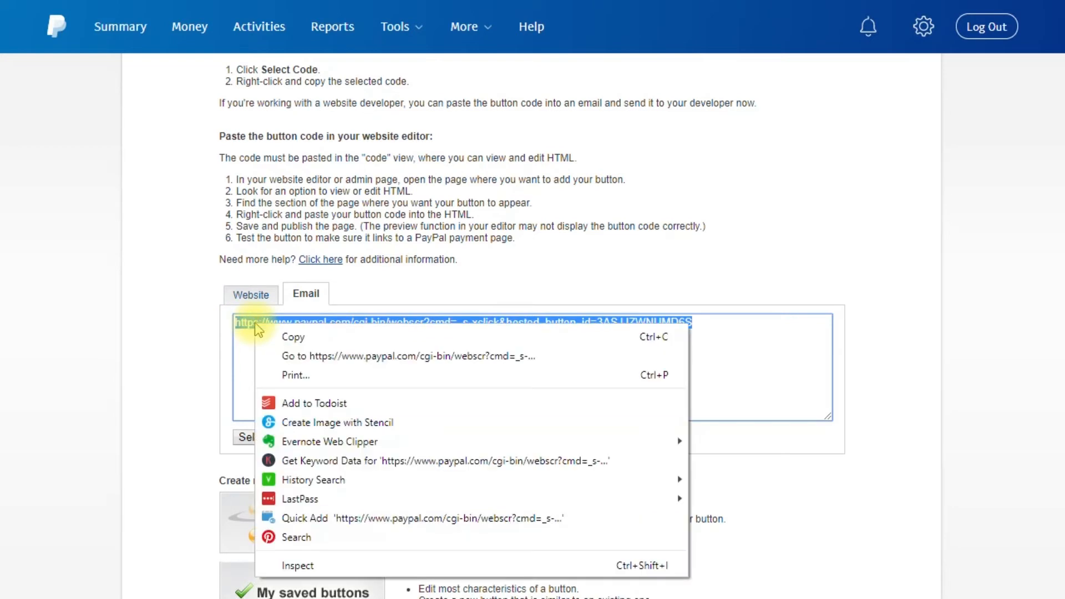
pyautogui.click(293, 338)
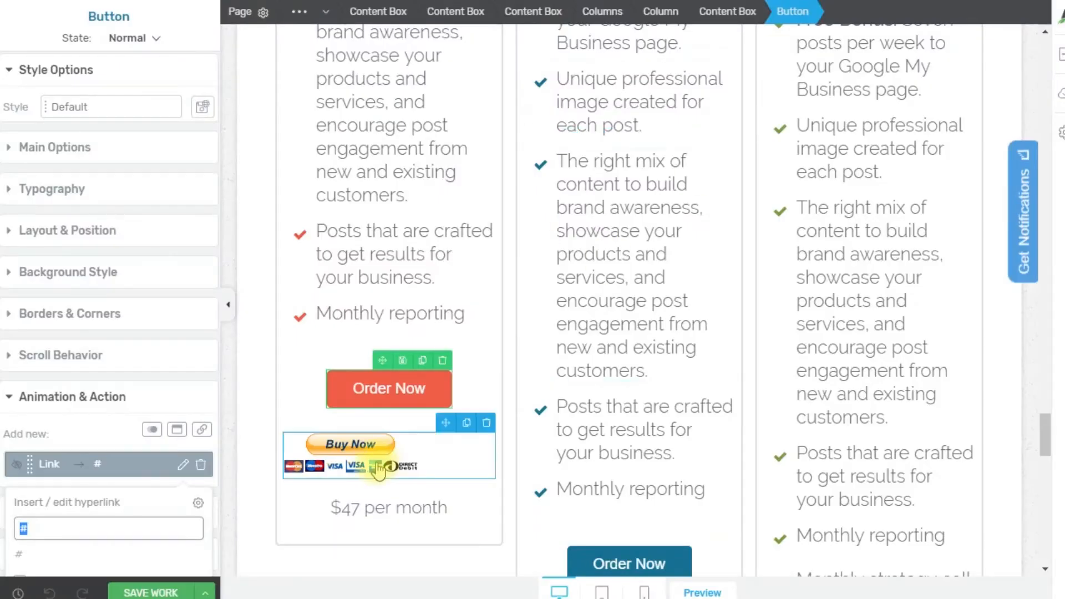
# Back in the page editor, set the Order Now button's hyperlink to the copied PayPal payment link and save the page.
pyautogui.click(42, 524)
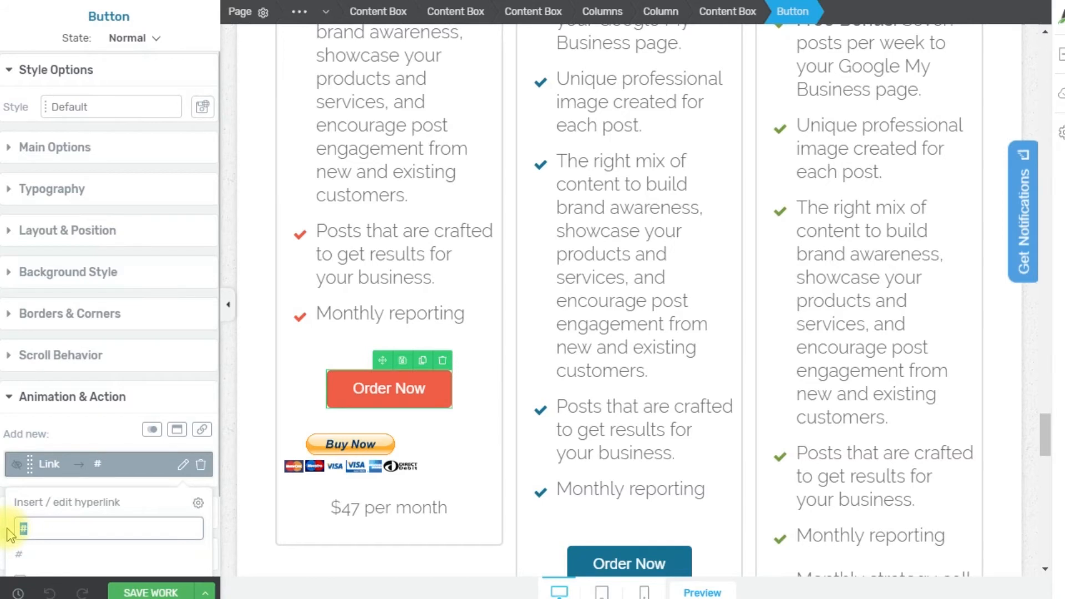
pyautogui.hotkey('ctrl', 'v')
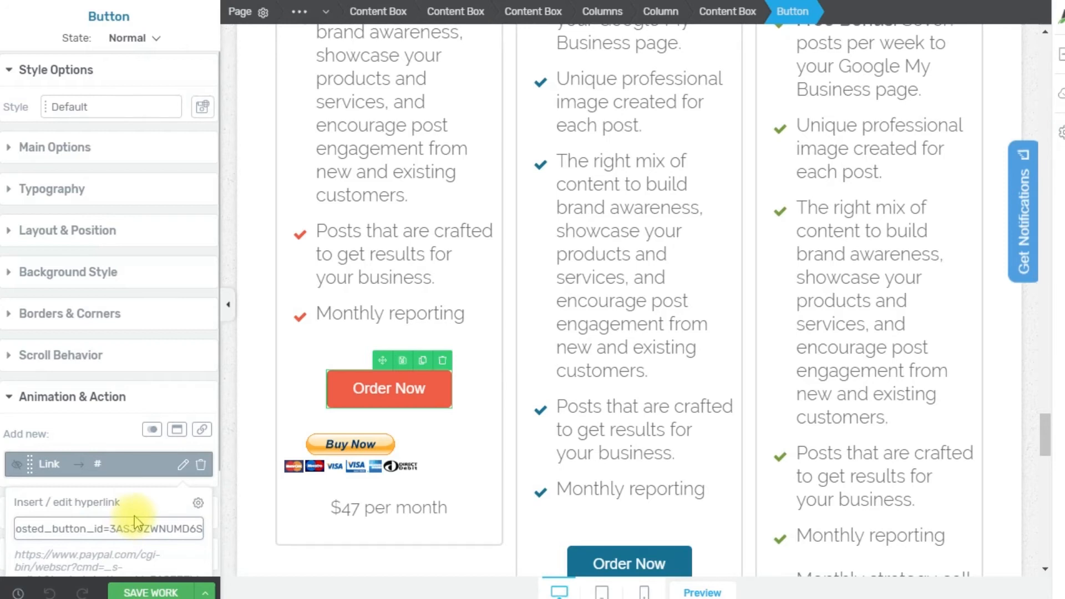
pyautogui.press('Tab')
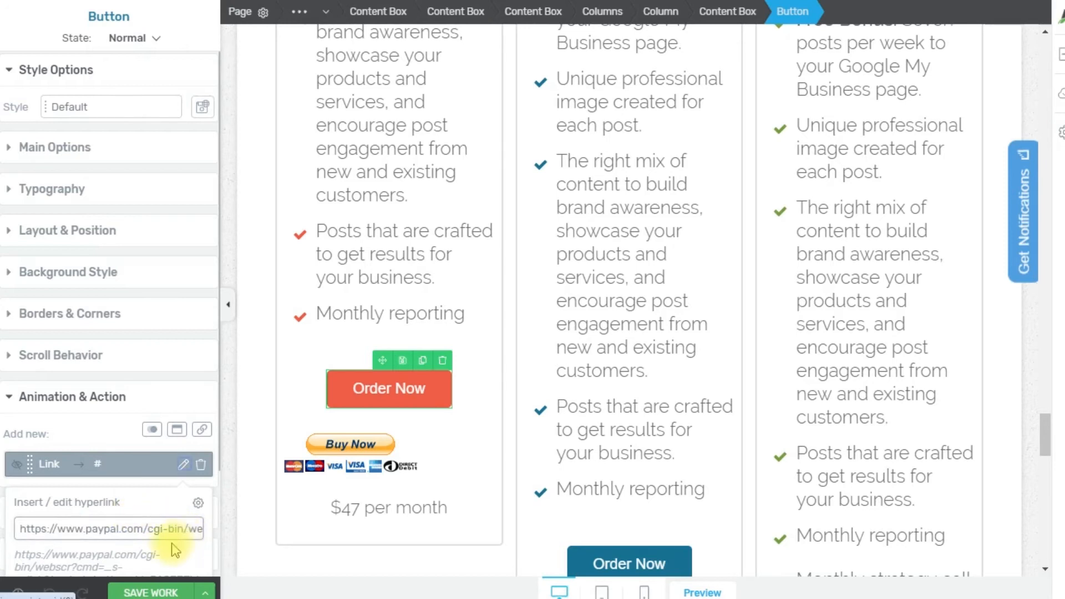
pyautogui.scroll(-3, 172, 555)
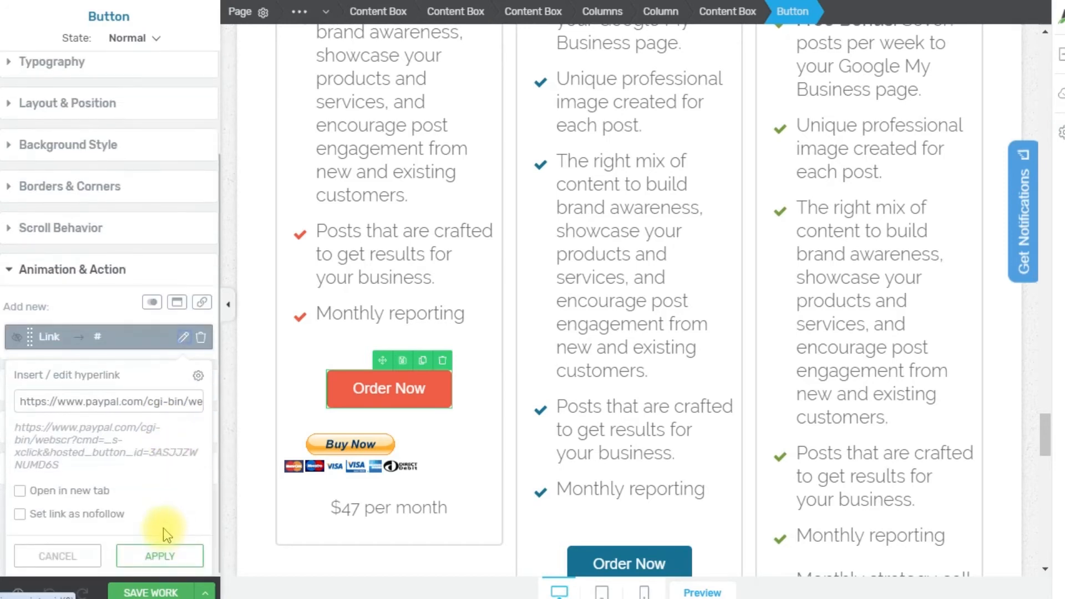
pyautogui.click(161, 556)
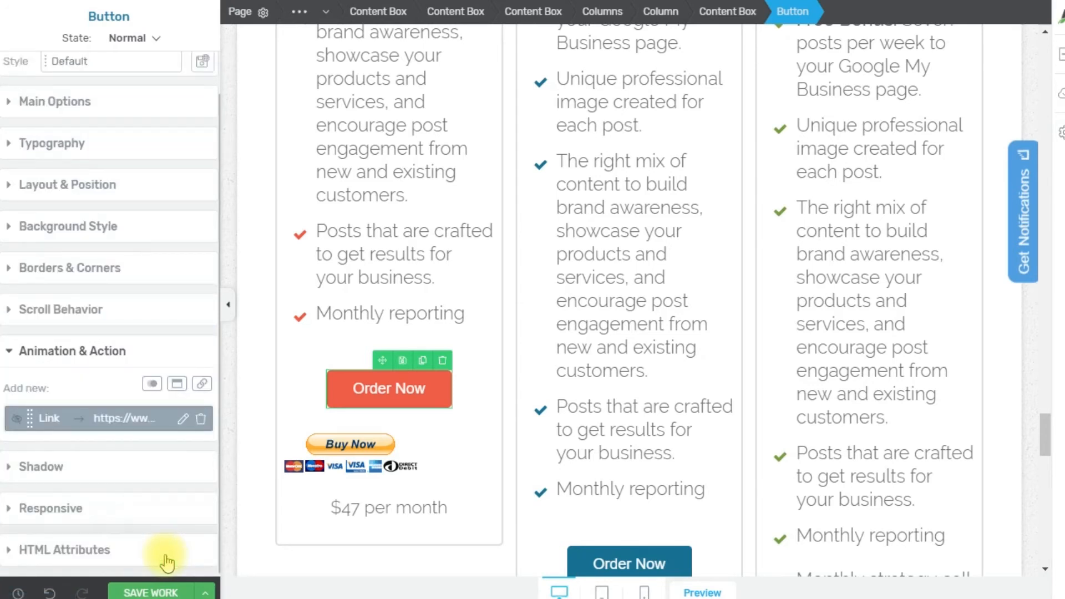
pyautogui.click(151, 592)
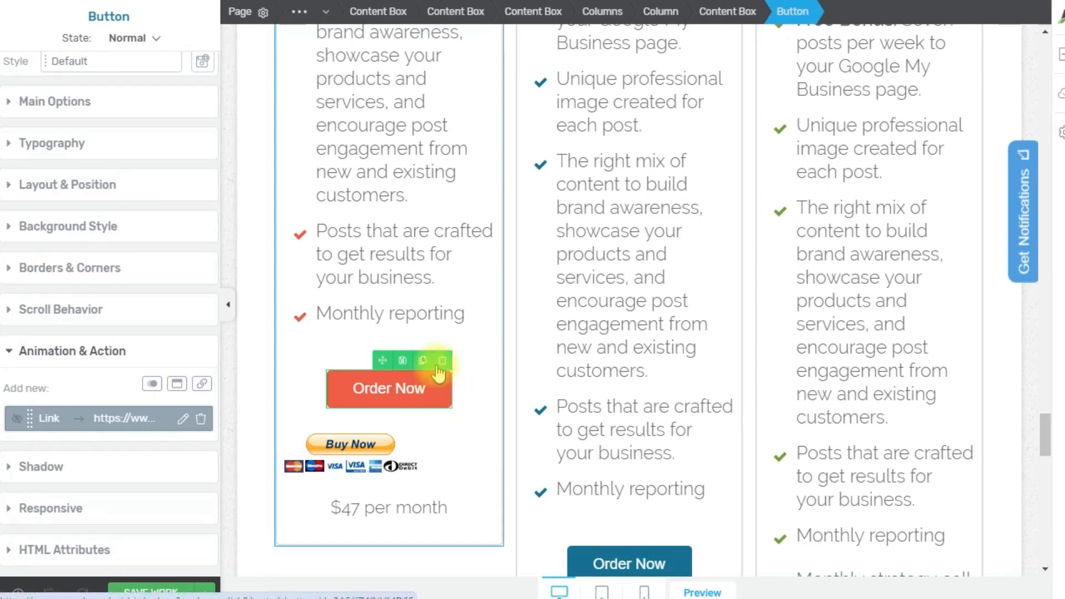
# Link the word "reporting" in the $47 per month column's Monthly reporting item to the copied PayPal payment link and save the page.
pyautogui.click(388, 315)
pyautogui.moveTo(388, 314); pyautogui.dragTo(468, 330)
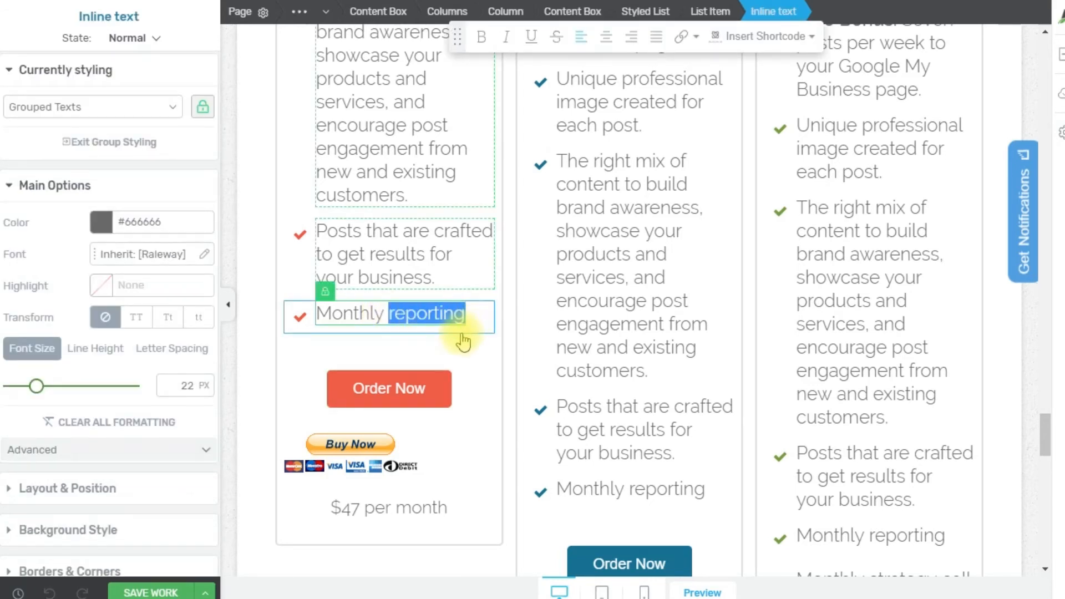
pyautogui.click(682, 38)
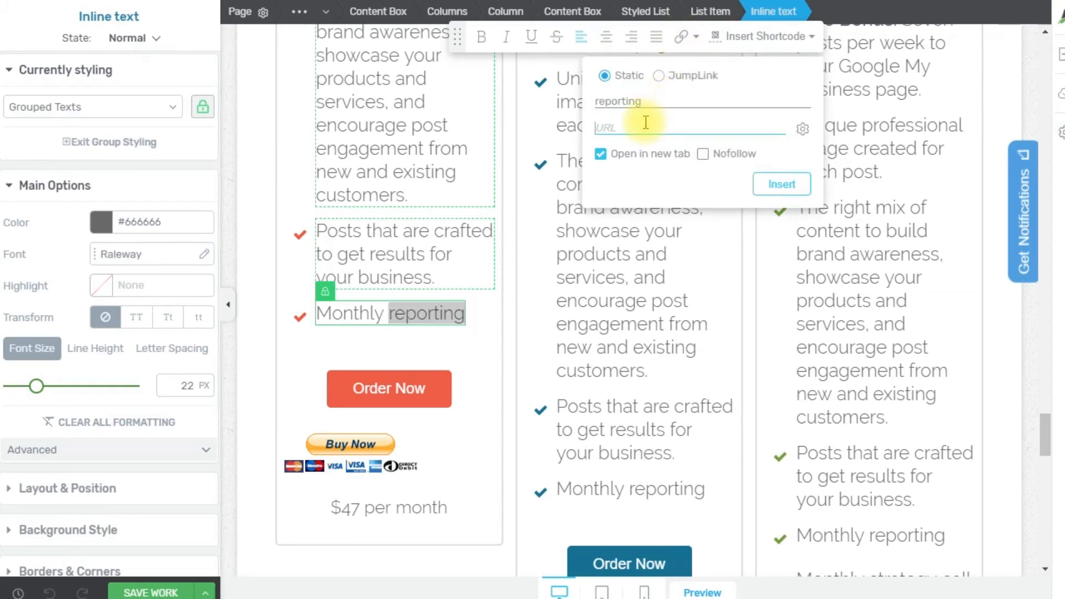
pyautogui.hotkey('ctrl', 'v')
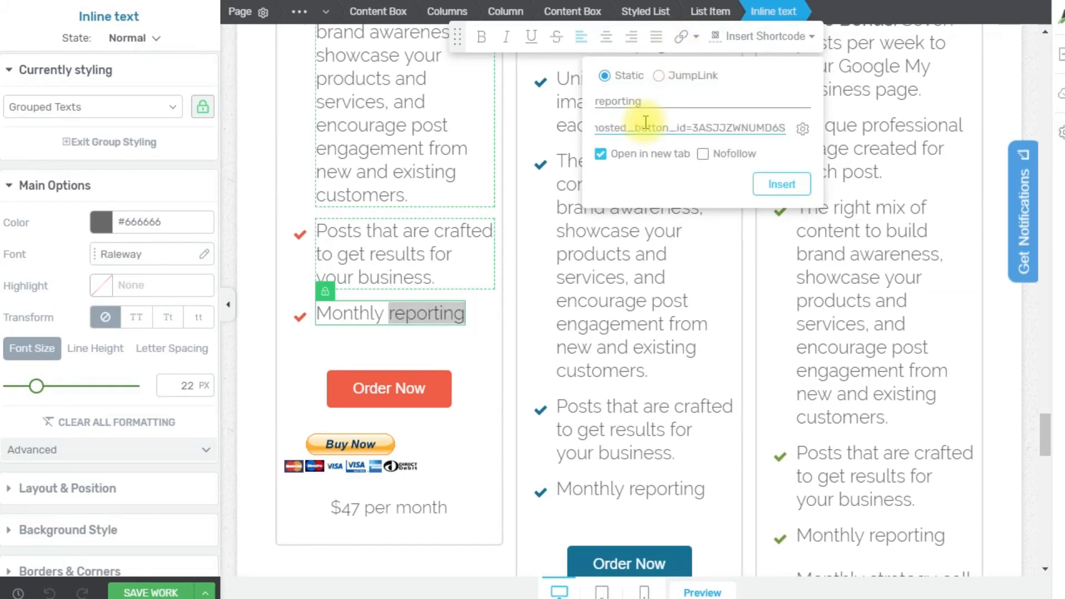
pyautogui.click(782, 185)
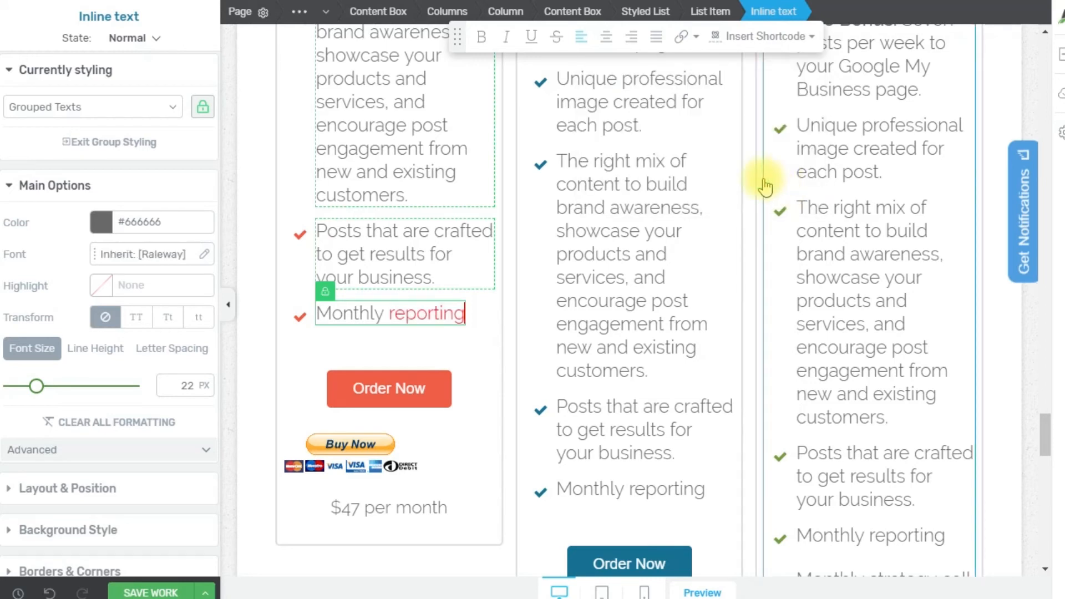
pyautogui.click(151, 593)
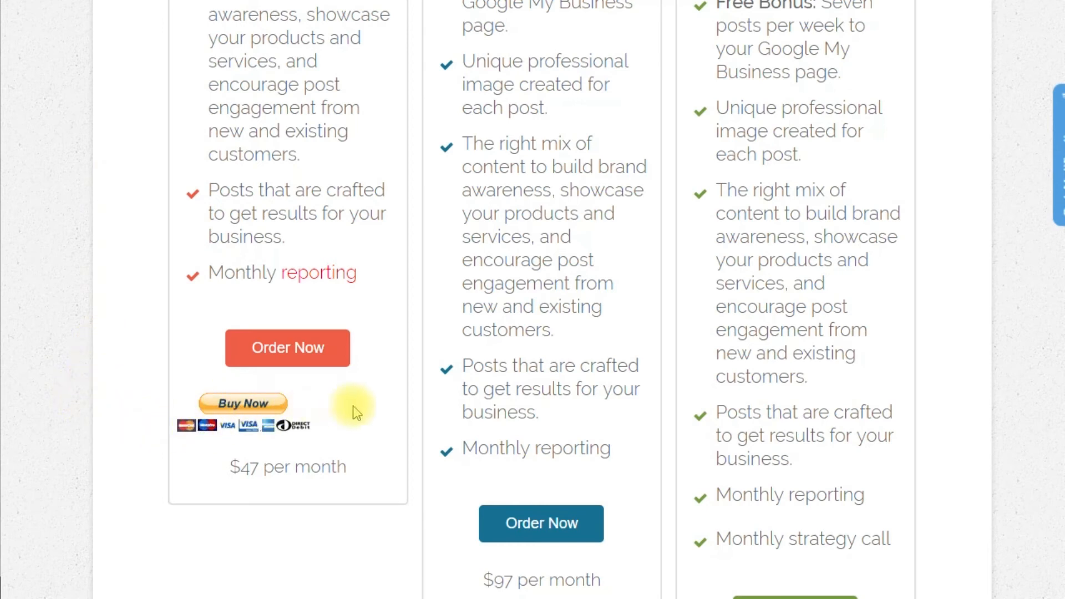
# On the live page, test the PayPal Buy Now button in the $47 per month column, view its checkout page and return.
pyautogui.click(246, 407)
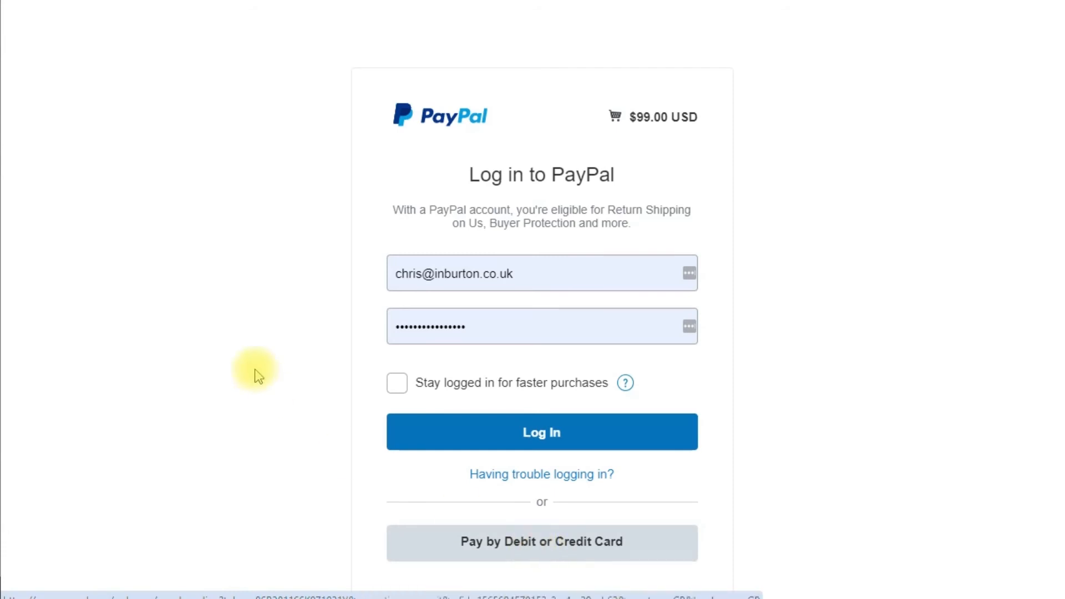
pyautogui.scroll(-4, 236, 345)
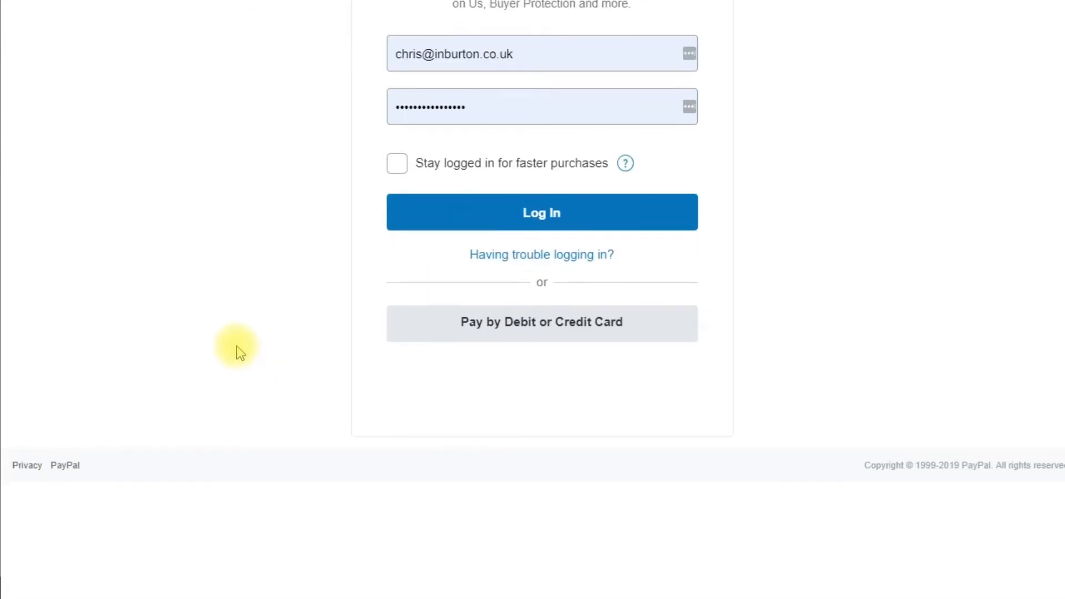
pyautogui.scroll(4, 236, 345)
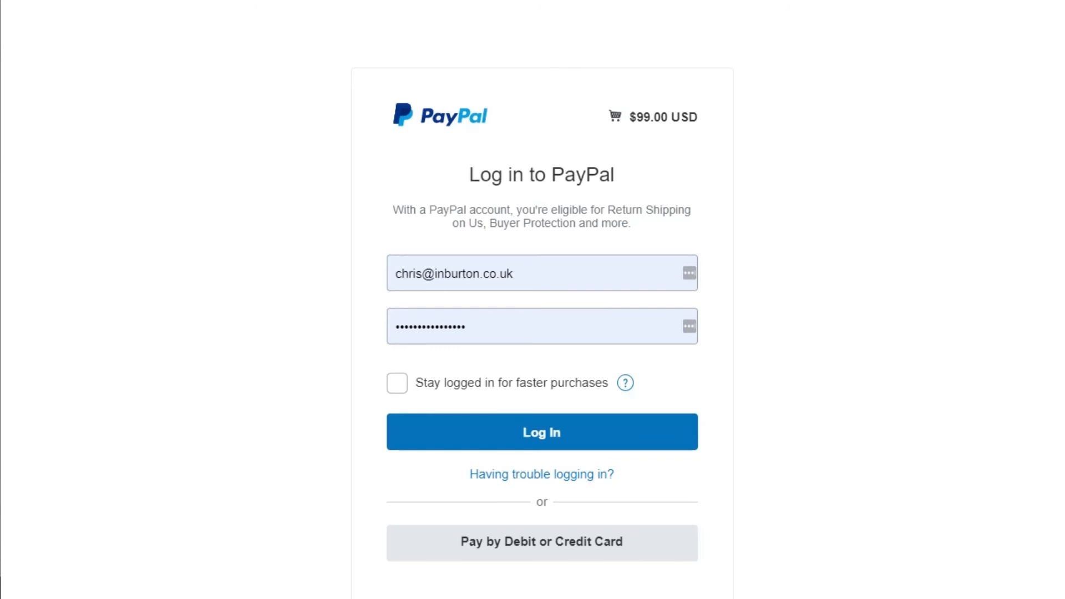
pyautogui.hotkey('alt', 'Left')
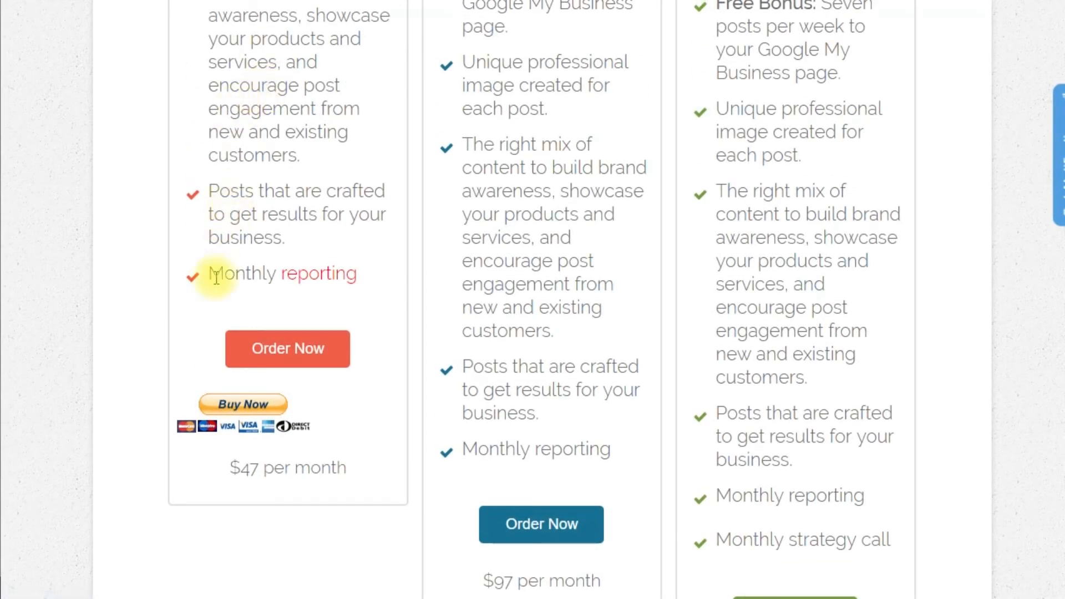
# Test the Order Now button and the "reporting" text link in the $47 per month column of the live page.
pyautogui.click(287, 355)
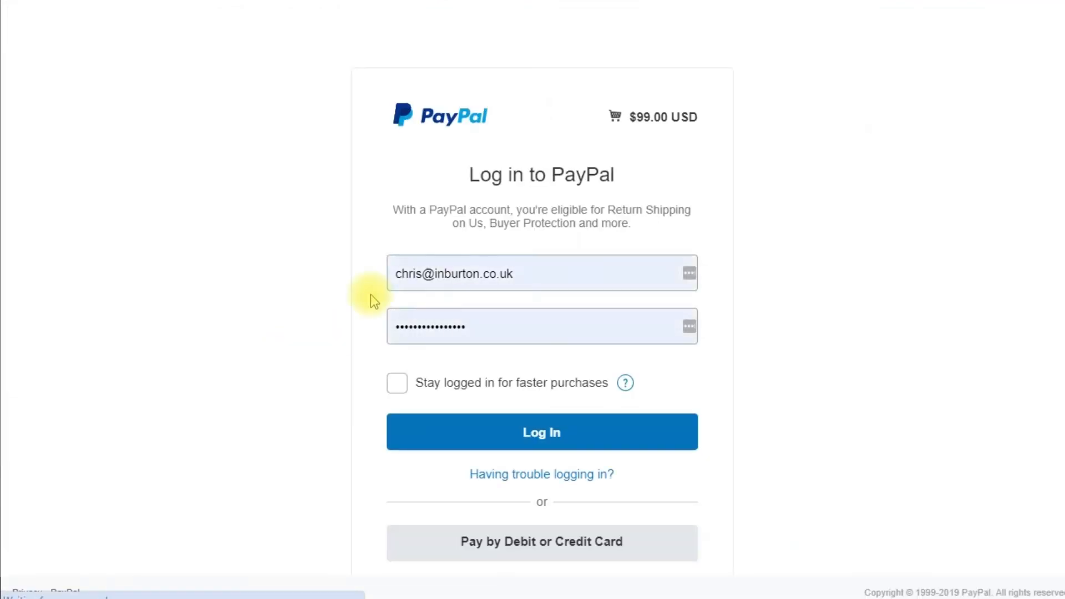
pyautogui.click(7, 1)
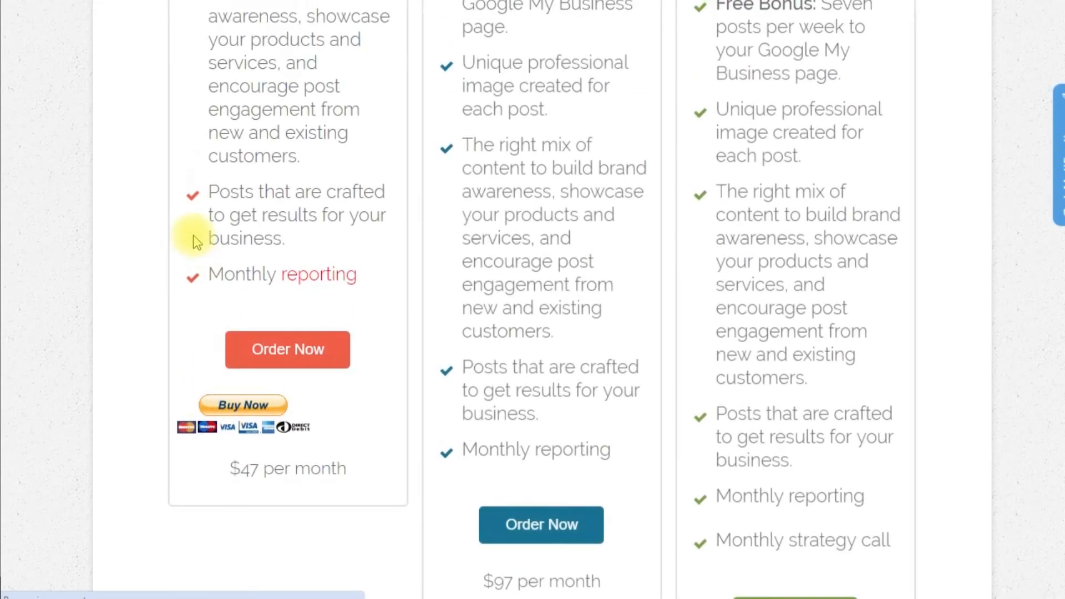
pyautogui.click(308, 280)
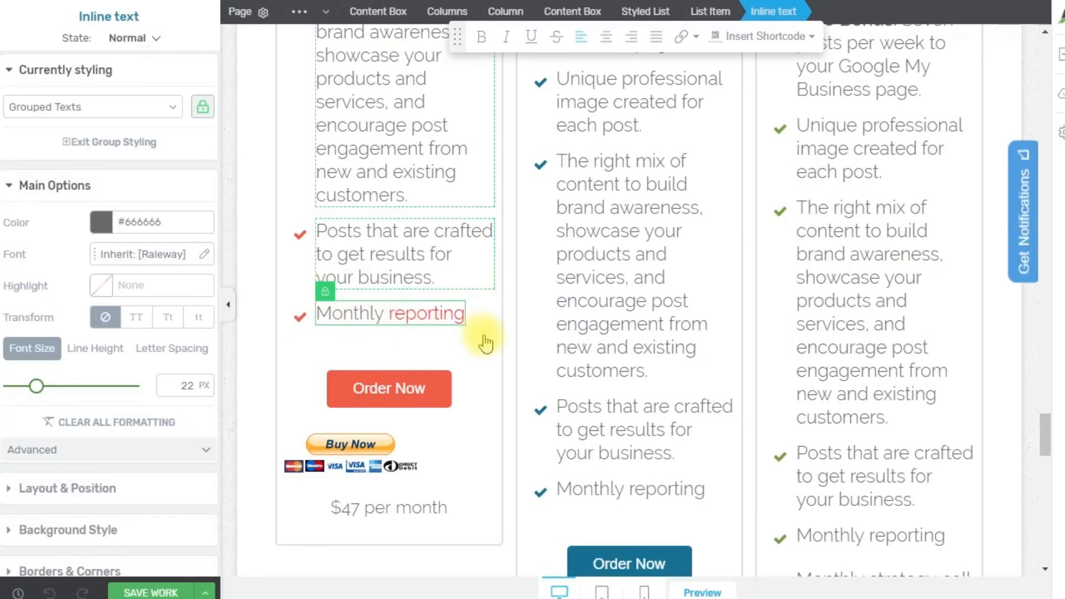
# Switch to PayPal and review the Buy Now button's website HTML code and email payment link.
pyautogui.click(482, 339)
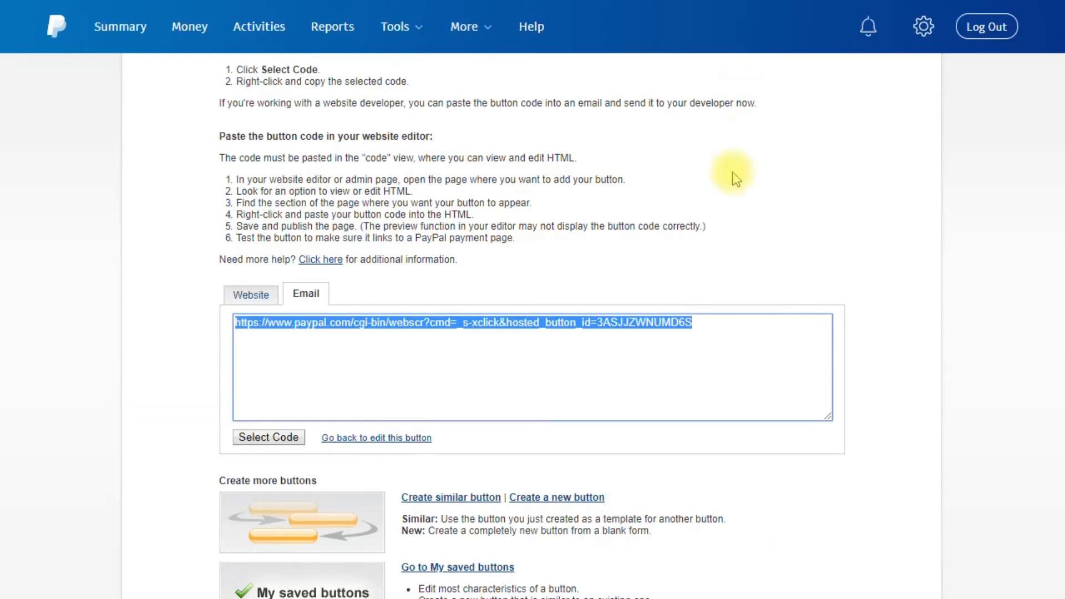
pyautogui.scroll(2, 579, 150)
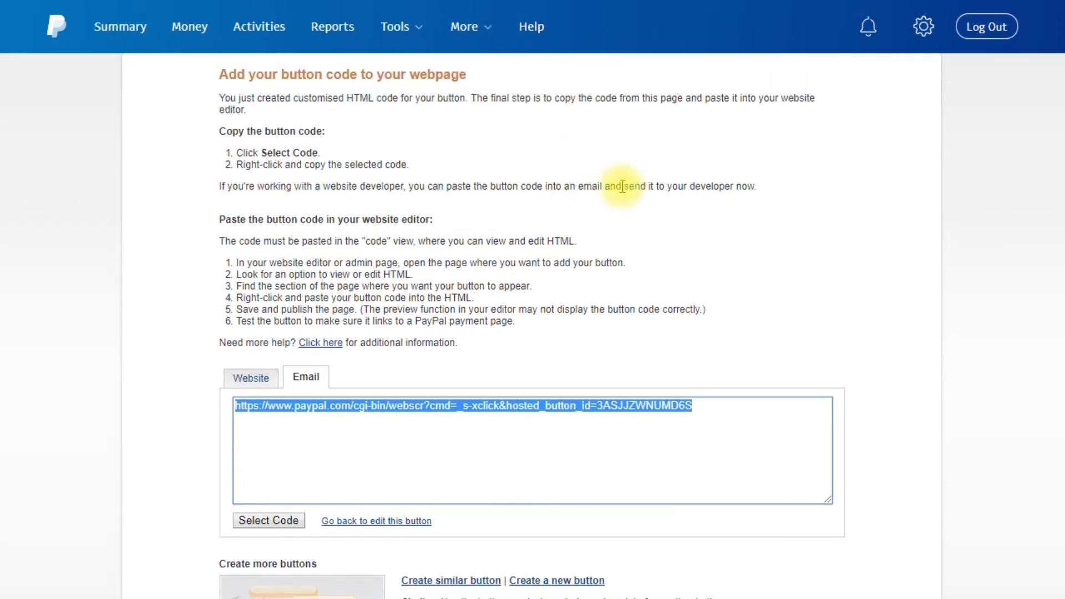
pyautogui.scroll(-3, 622, 183)
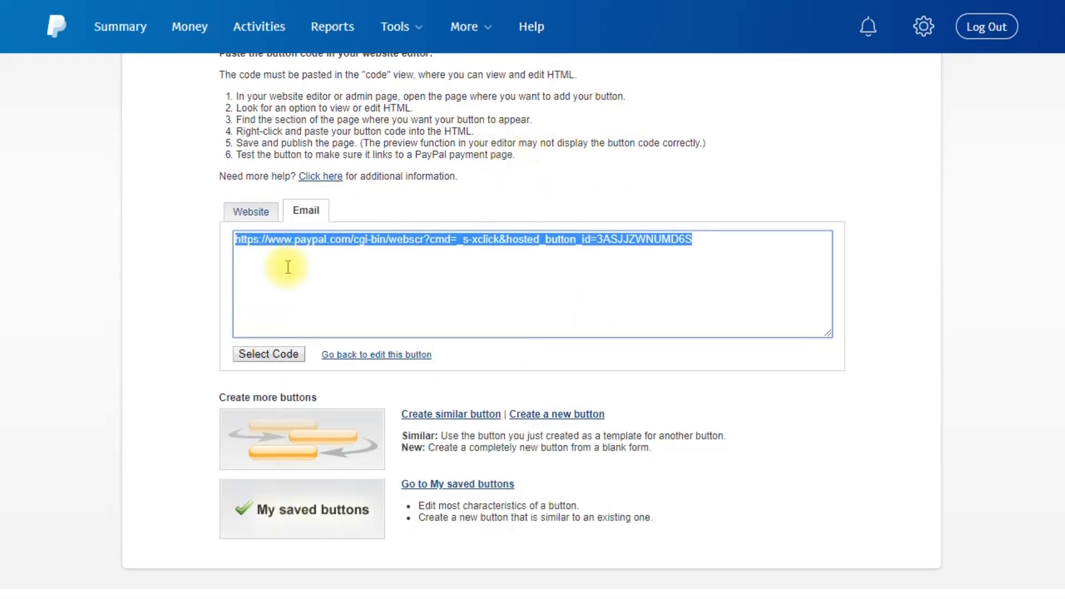
pyautogui.click(249, 214)
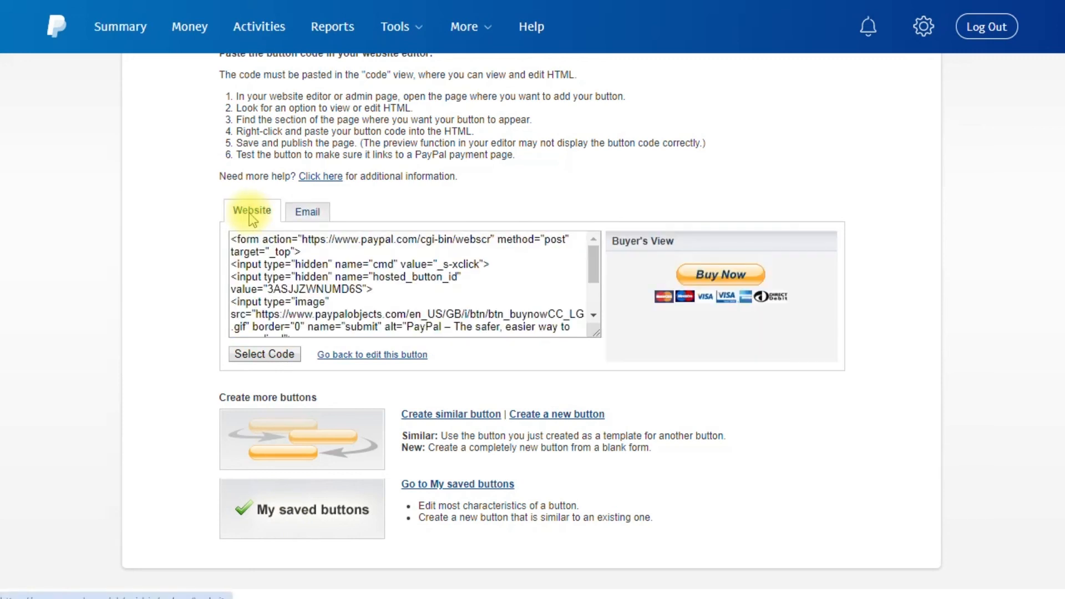
pyautogui.click(305, 212)
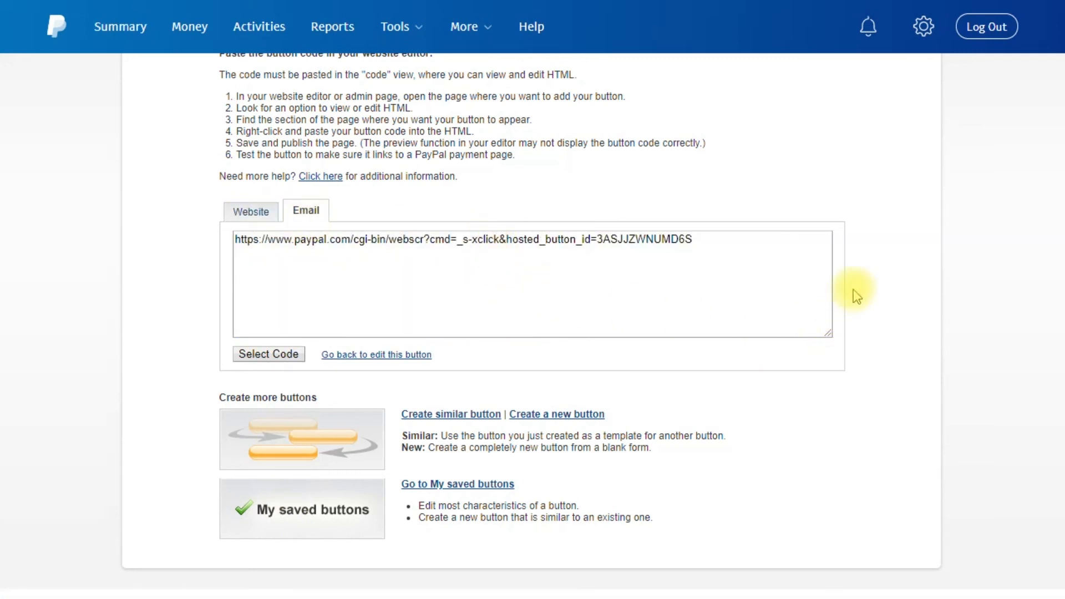